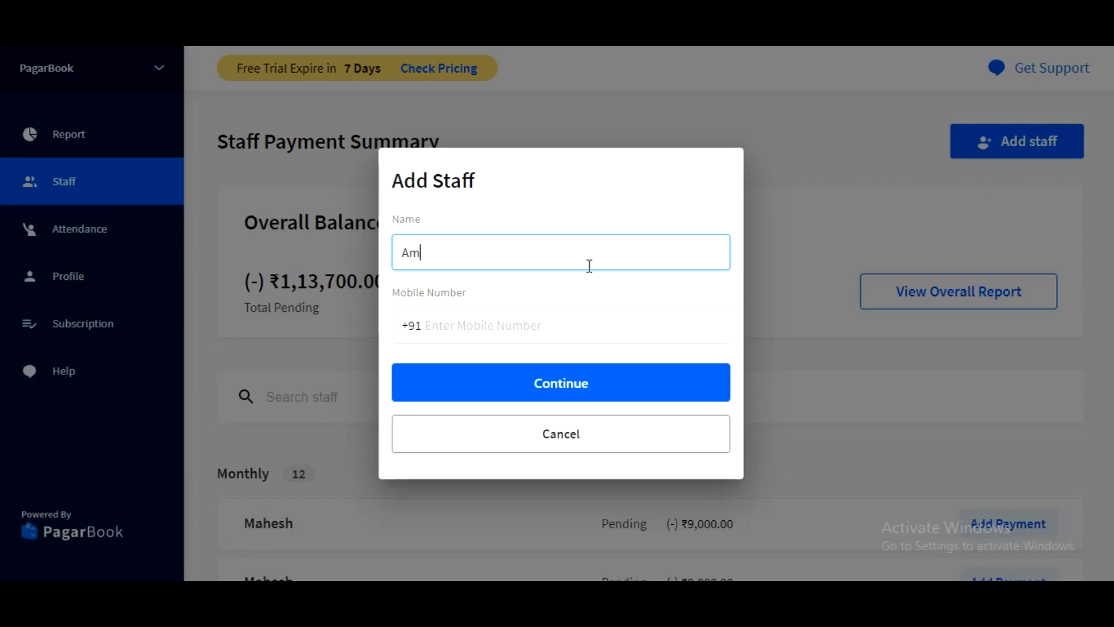
Fill in the new staff member's name and continue without entering a mobile number.
click(558, 332)
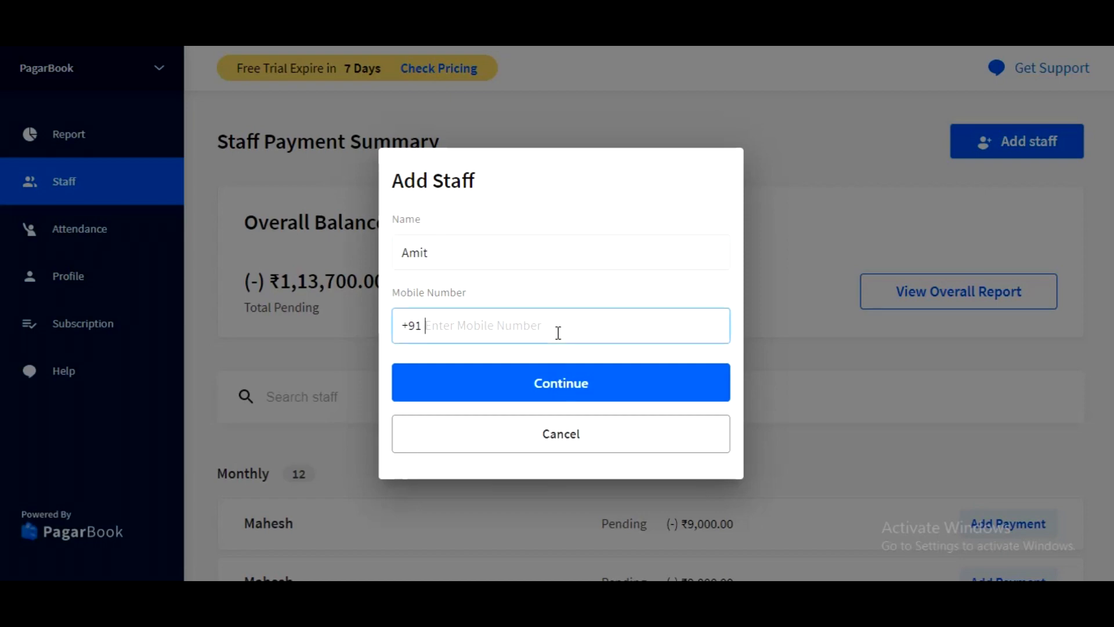
click(569, 383)
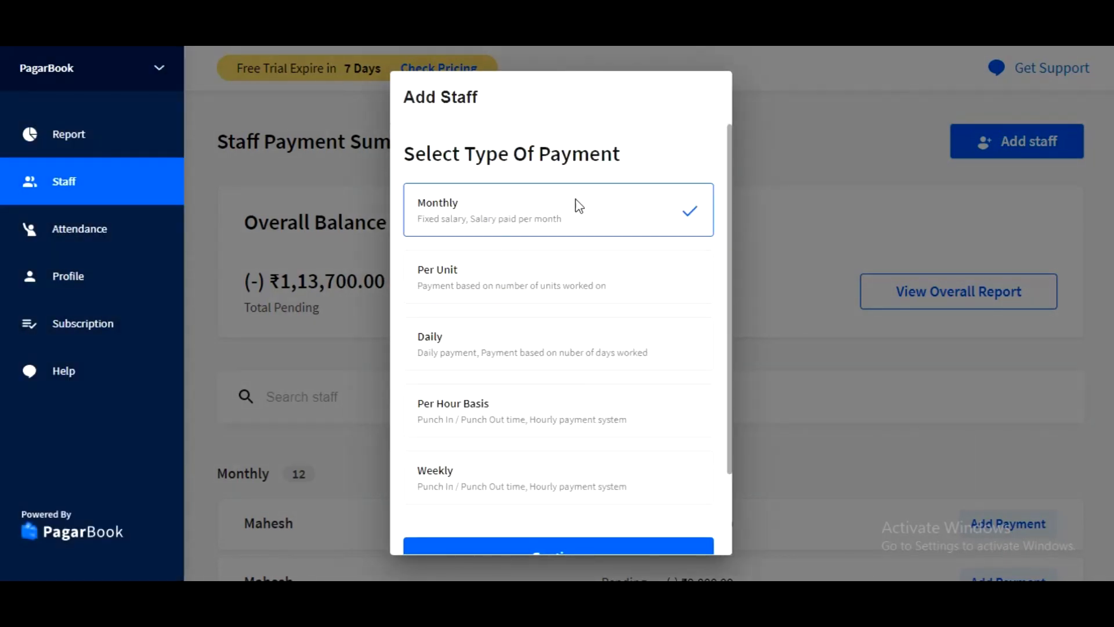
Try the Per Unit, Daily, Per Hour Basis and Weekly payment types for the new staff member.
click(556, 279)
click(549, 340)
click(527, 419)
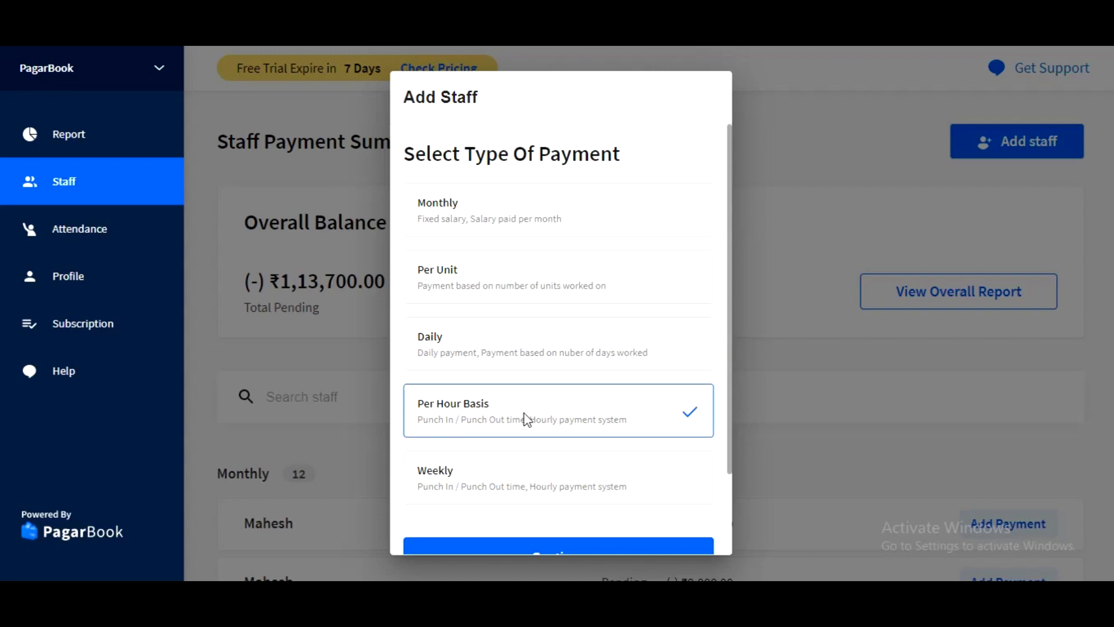
scroll(504, 478, down, 2)
click(498, 401)
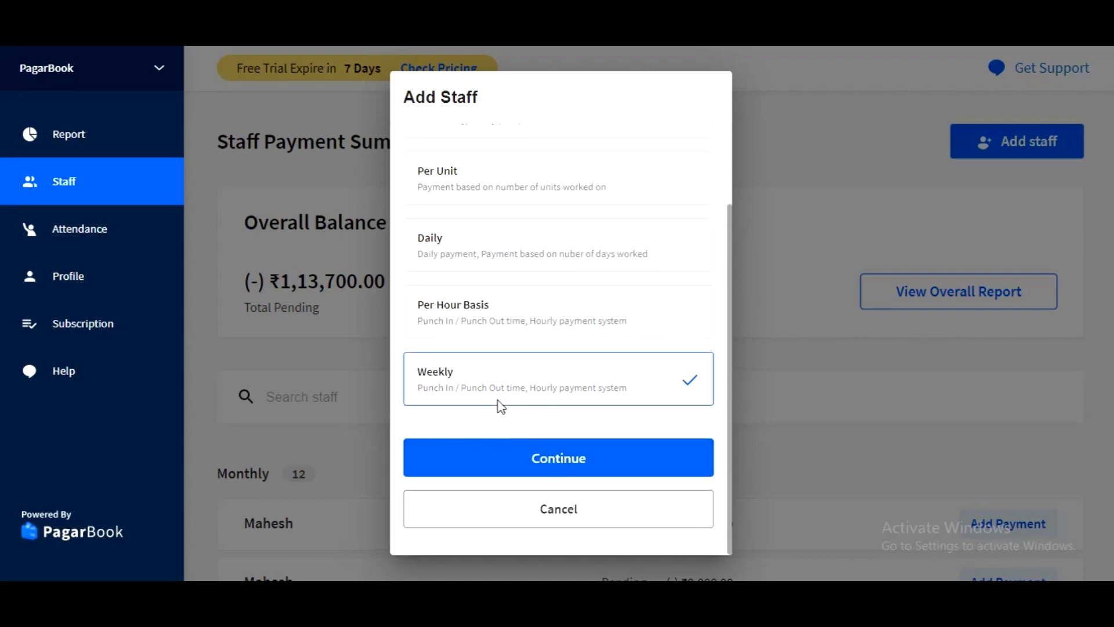
scroll(498, 401, up, 2)
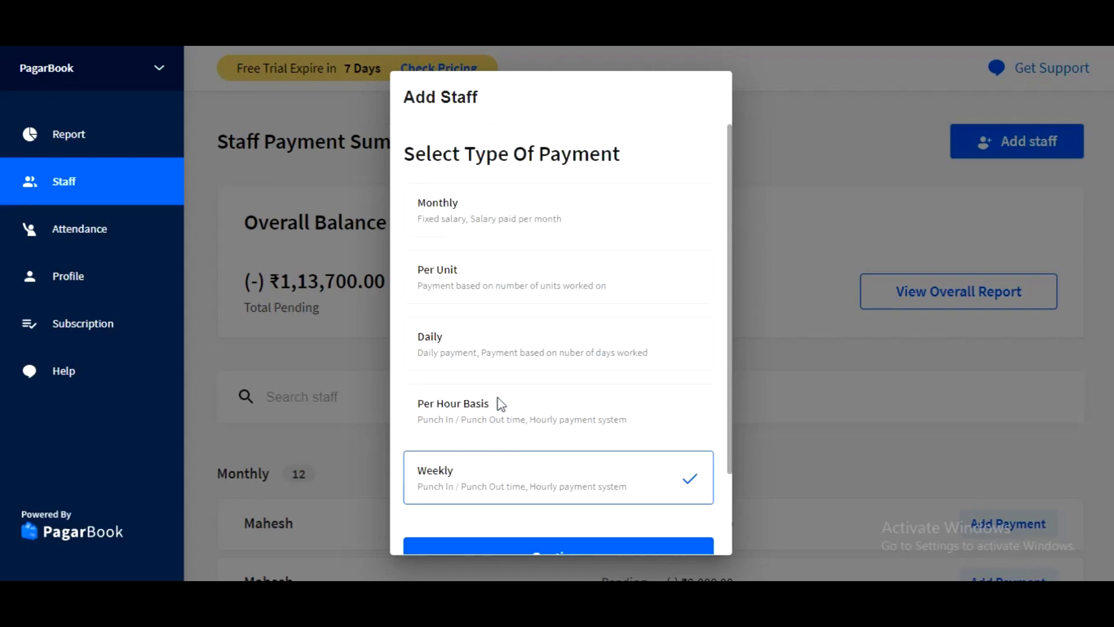
Choose Monthly as the staff member's payment type and continue to the salary details.
click(514, 215)
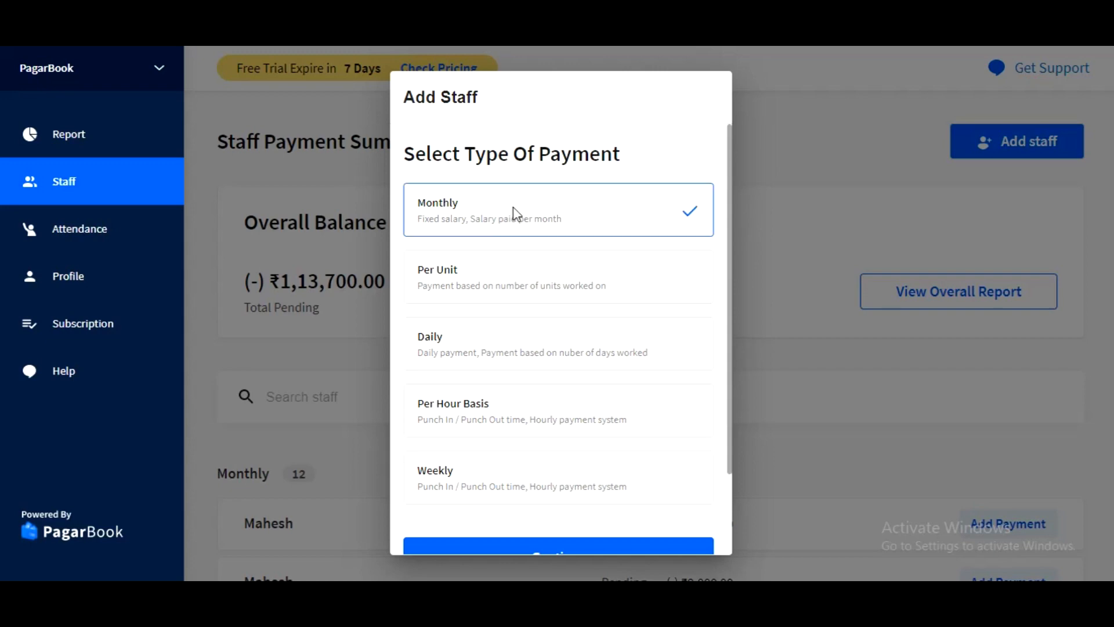
scroll(562, 410, down, 2)
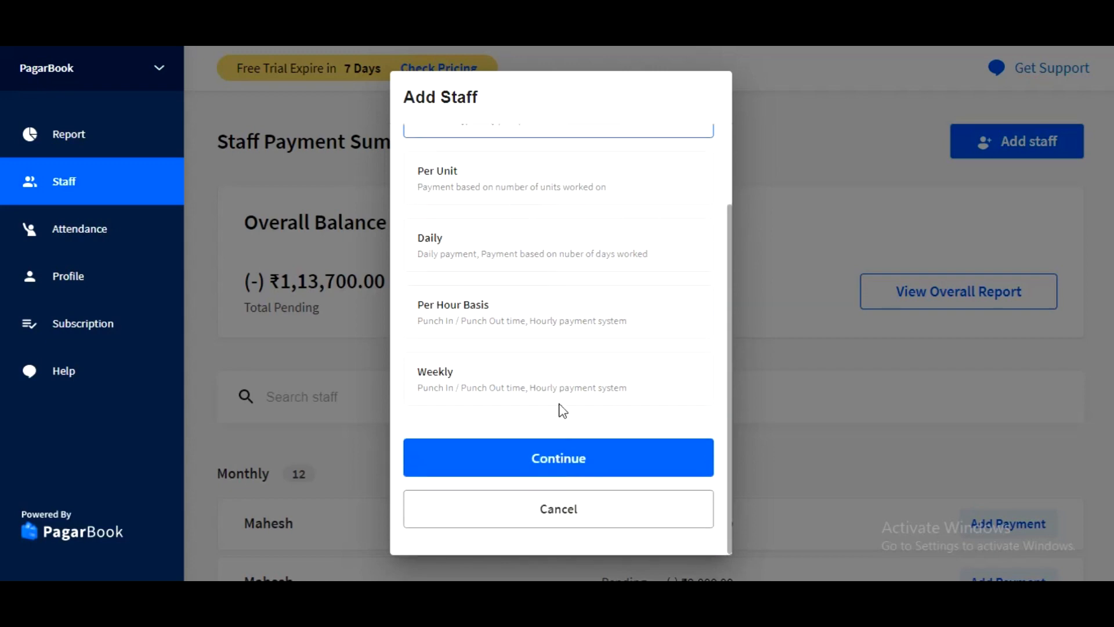
click(563, 461)
Set the monthly salary to ₹10000 with the salary cycle starting on day 1, and continue.
click(469, 274)
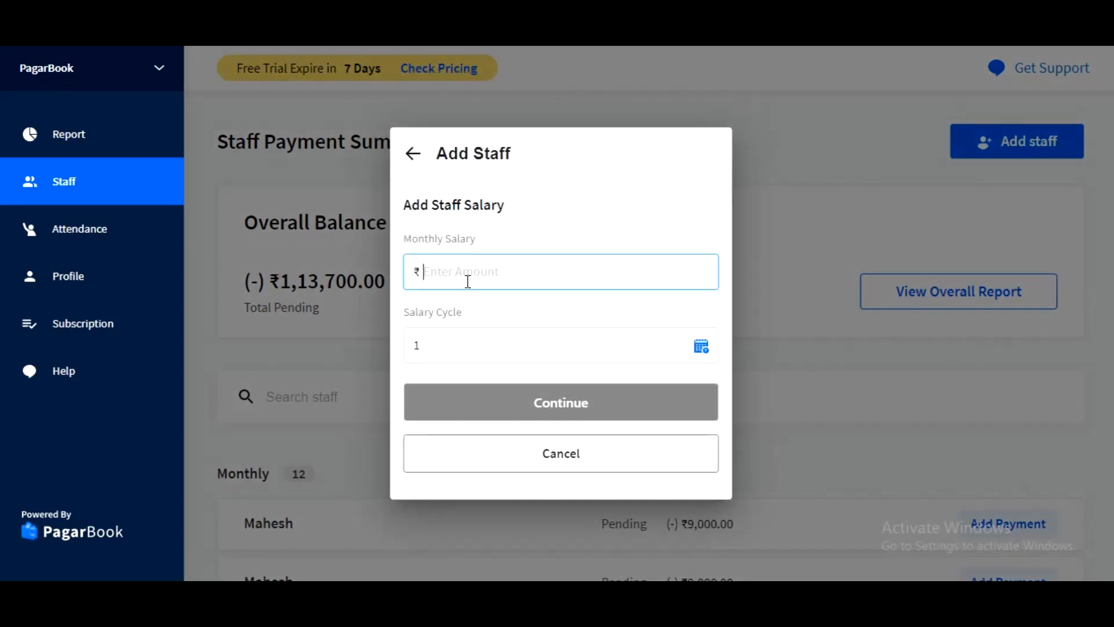
text(1)
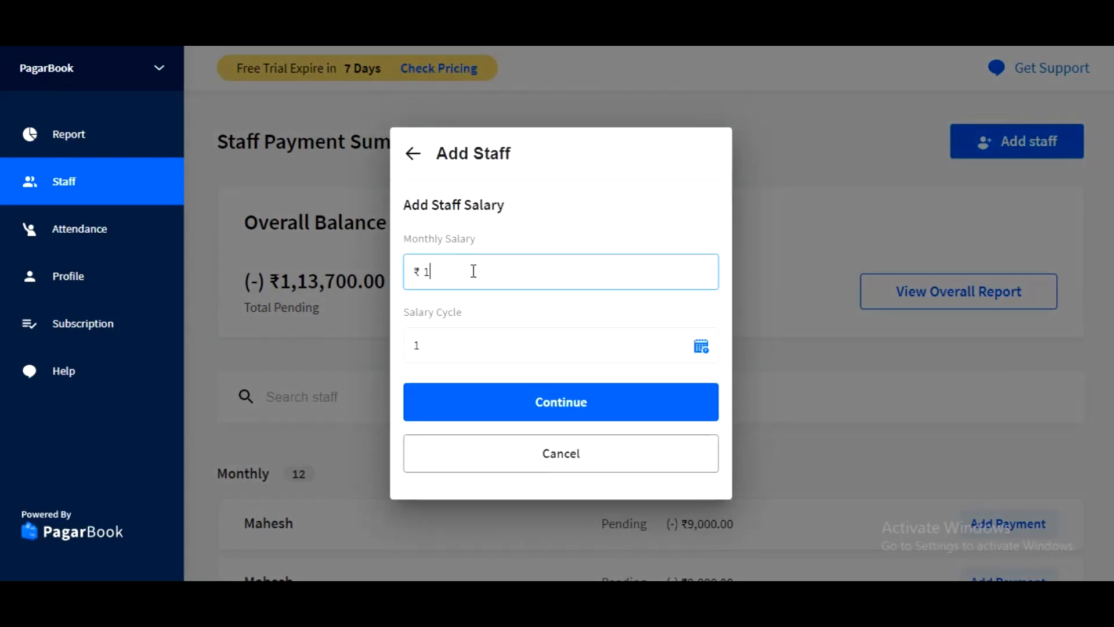
text(0000)
click(503, 342)
click(504, 336)
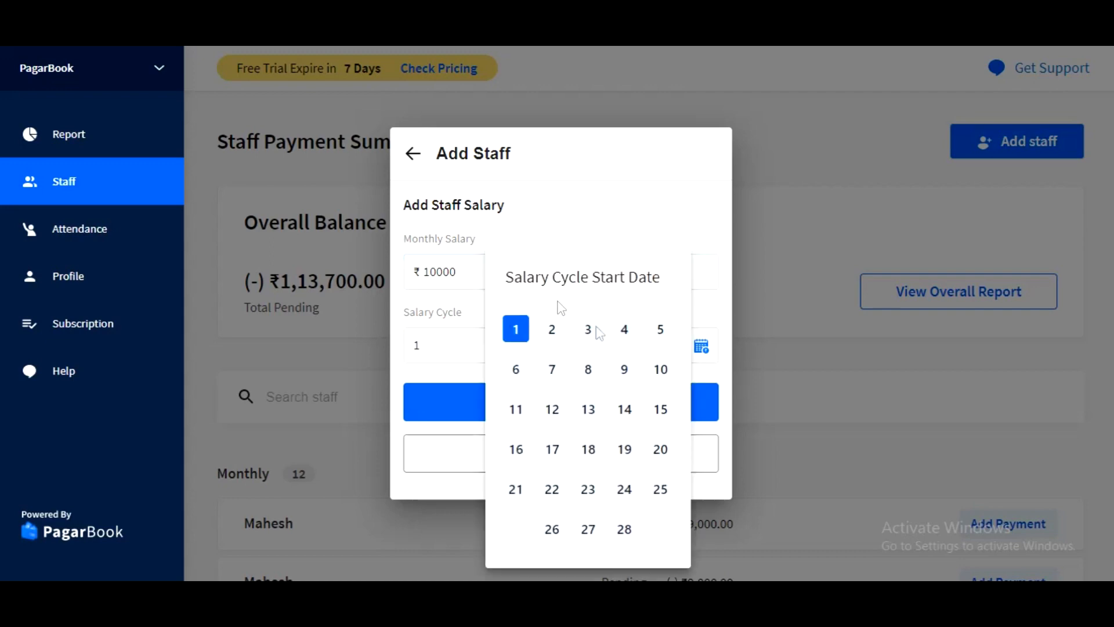
click(661, 332)
click(484, 359)
click(515, 330)
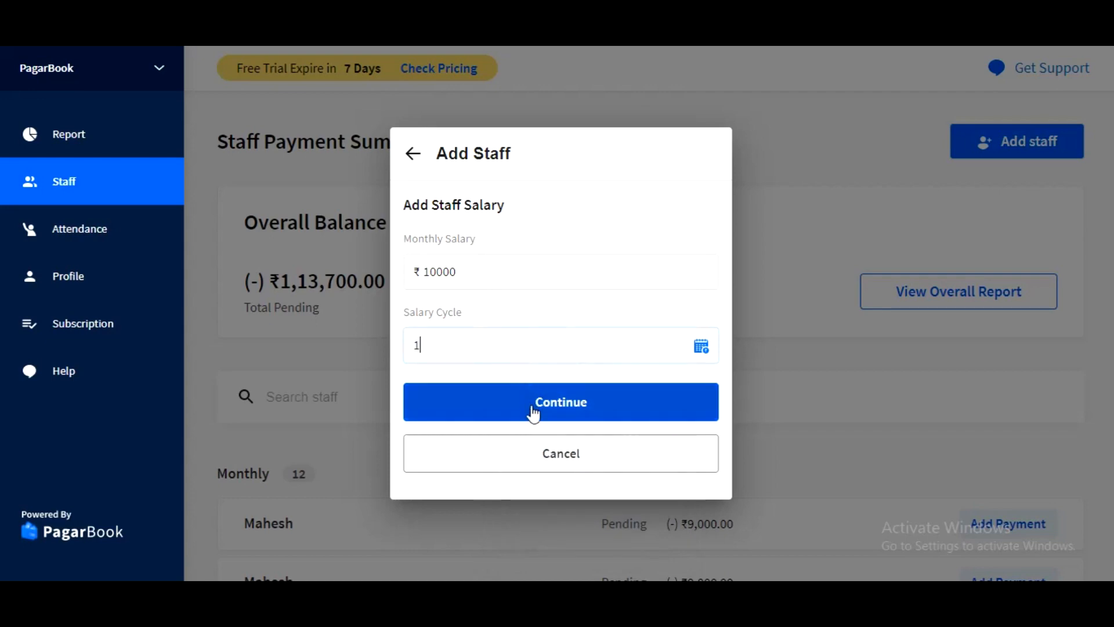
click(533, 413)
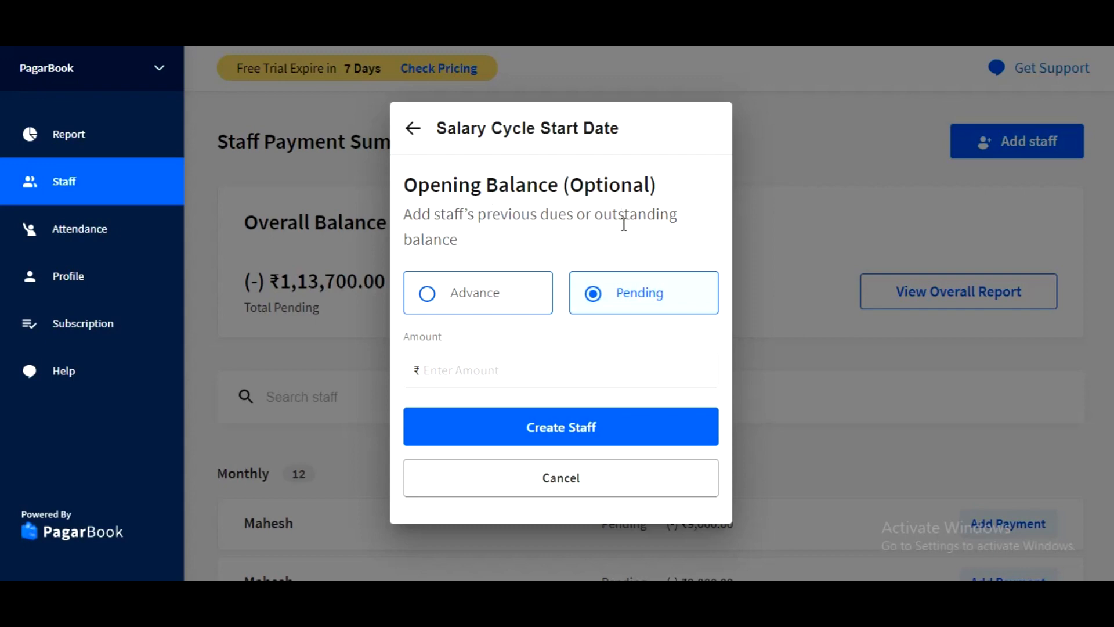
Set the opening balance type to Advance, leave the amount empty, and create the staff member.
click(493, 300)
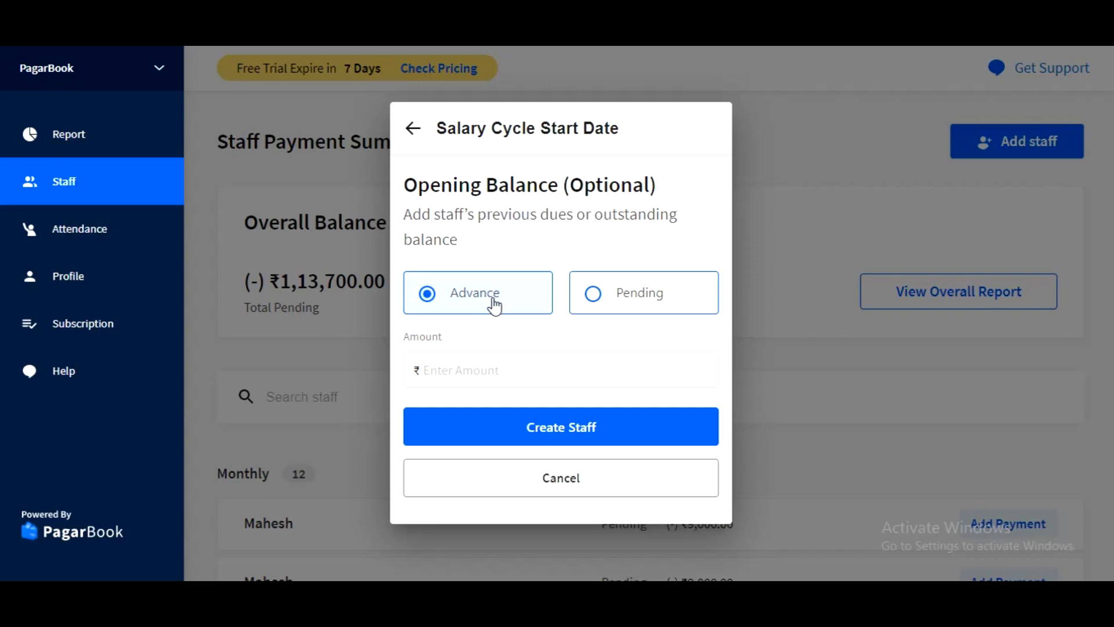
click(641, 306)
click(491, 302)
click(493, 369)
click(515, 334)
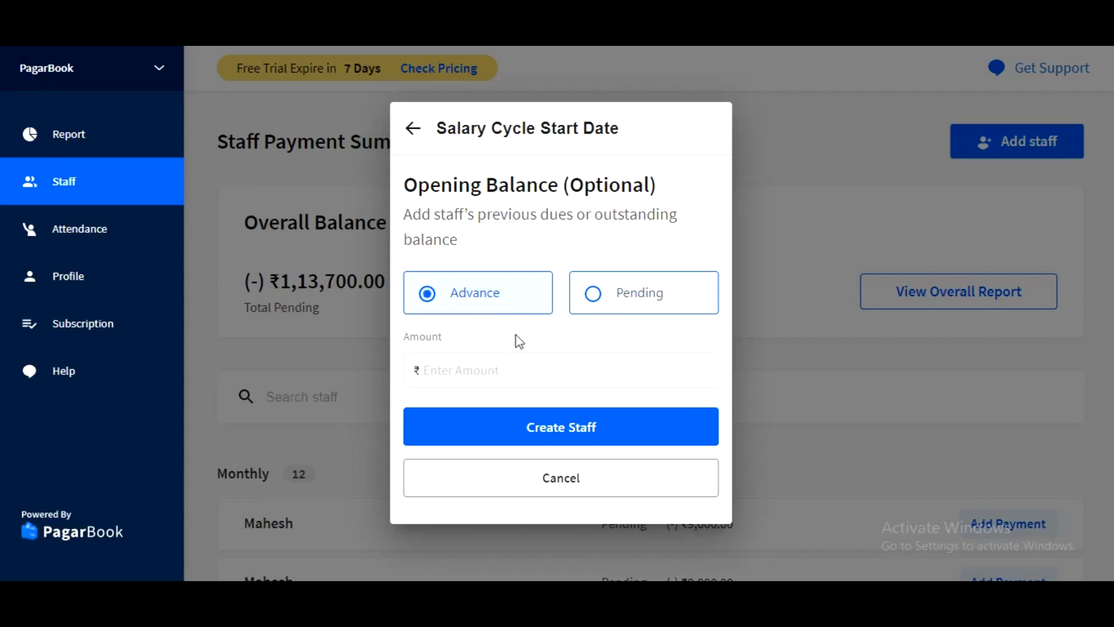
click(551, 432)
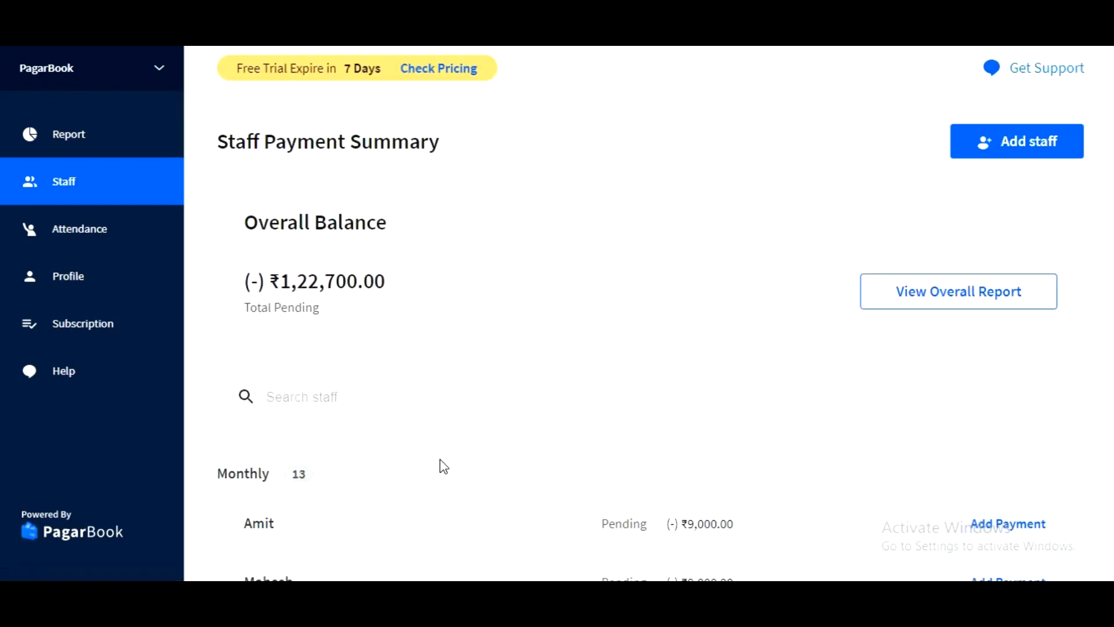
Open the new staff member's profile and review the mobile number, staff type and monthly salary.
click(430, 527)
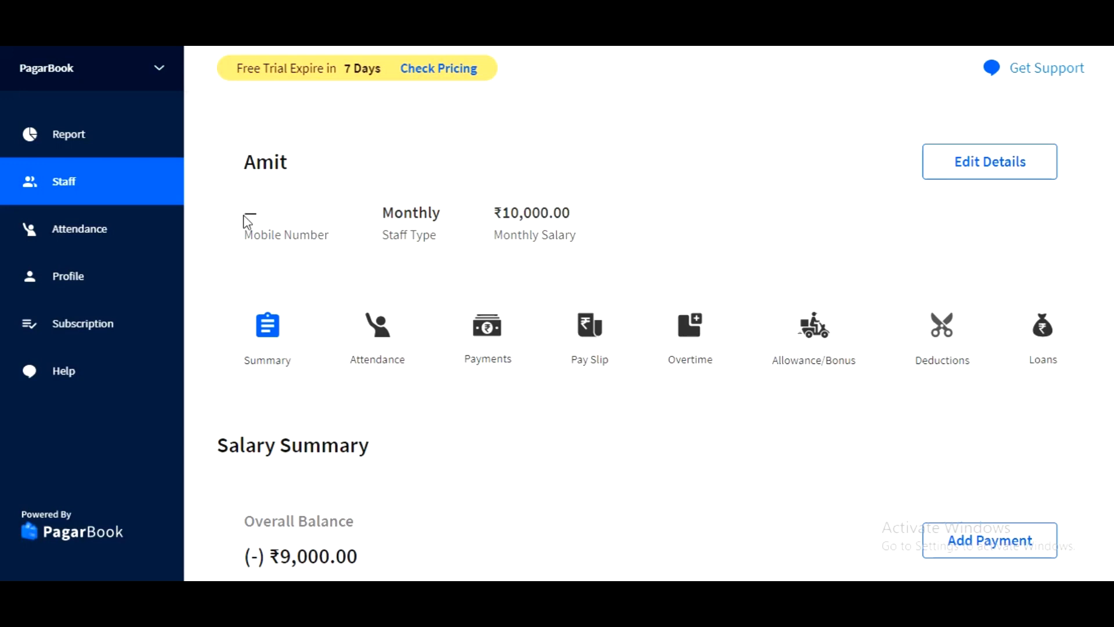
drag(246, 216, 293, 235)
drag(382, 235, 412, 234)
drag(512, 235, 566, 236)
click(572, 236)
Expand the October salary and examine its present days and amount, along with the Previous Month and Loans sections.
scroll(560, 374, down, 3)
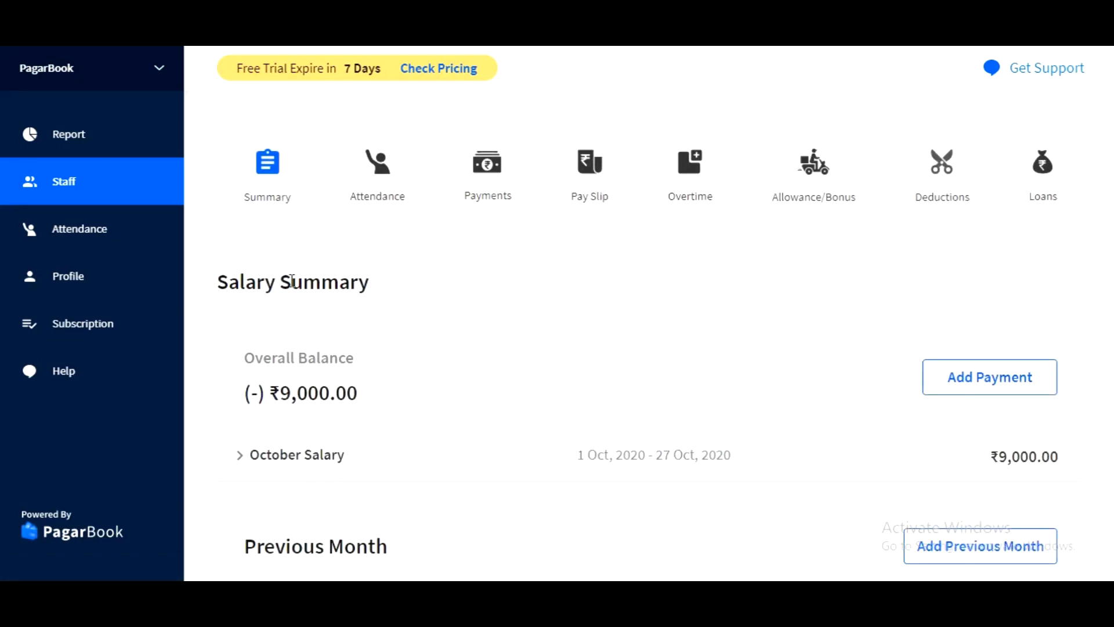
scroll(356, 349, down, 3)
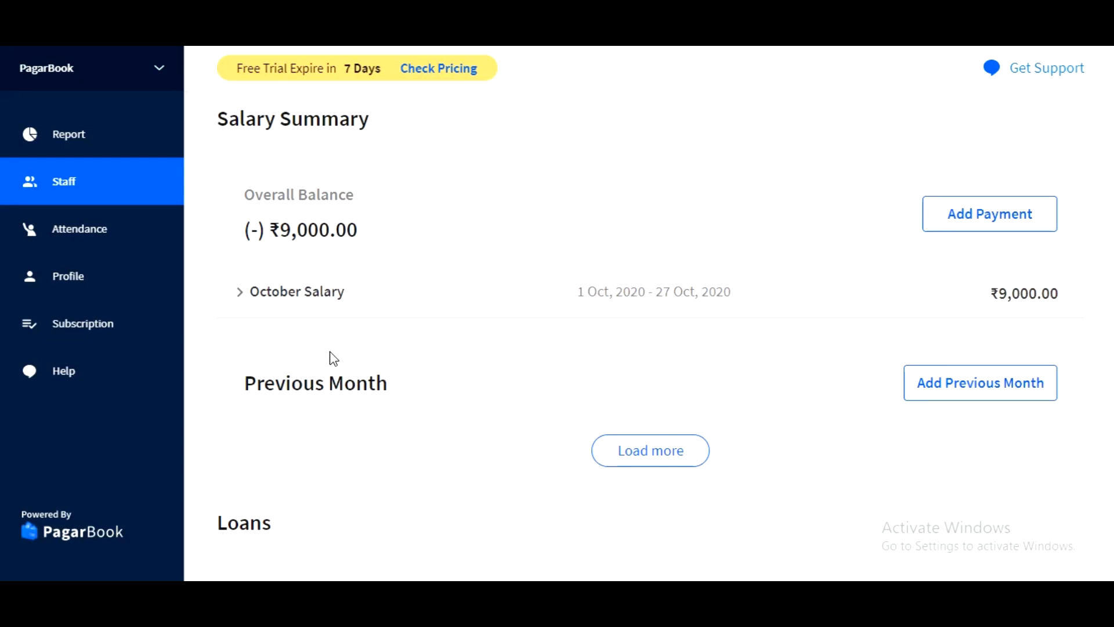
click(321, 307)
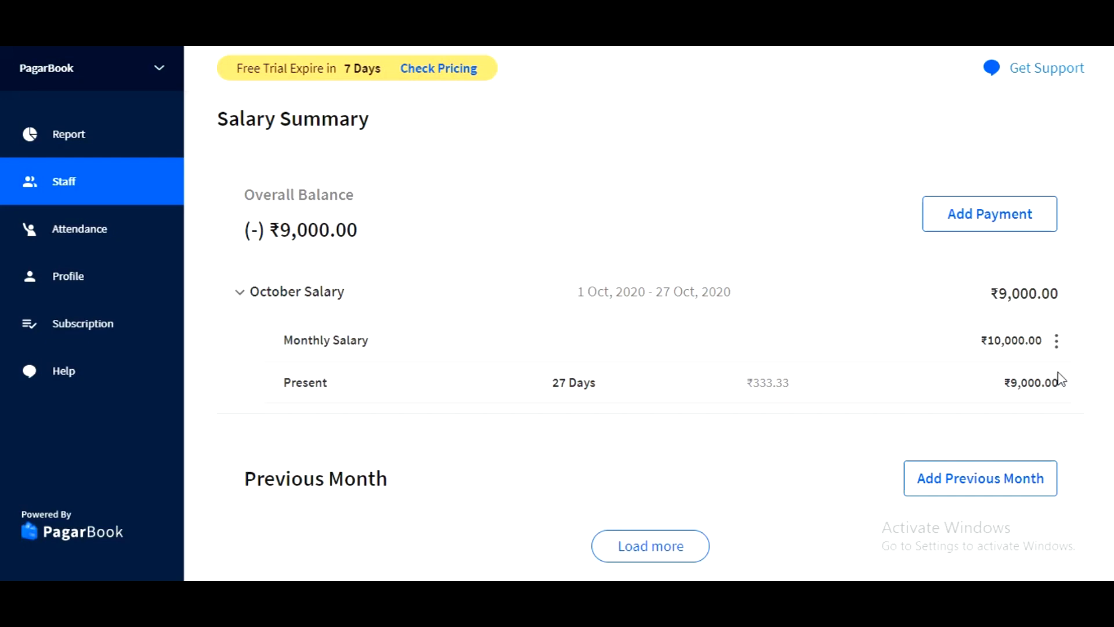
drag(1062, 383, 1004, 382)
click(1035, 383)
drag(552, 382, 599, 378)
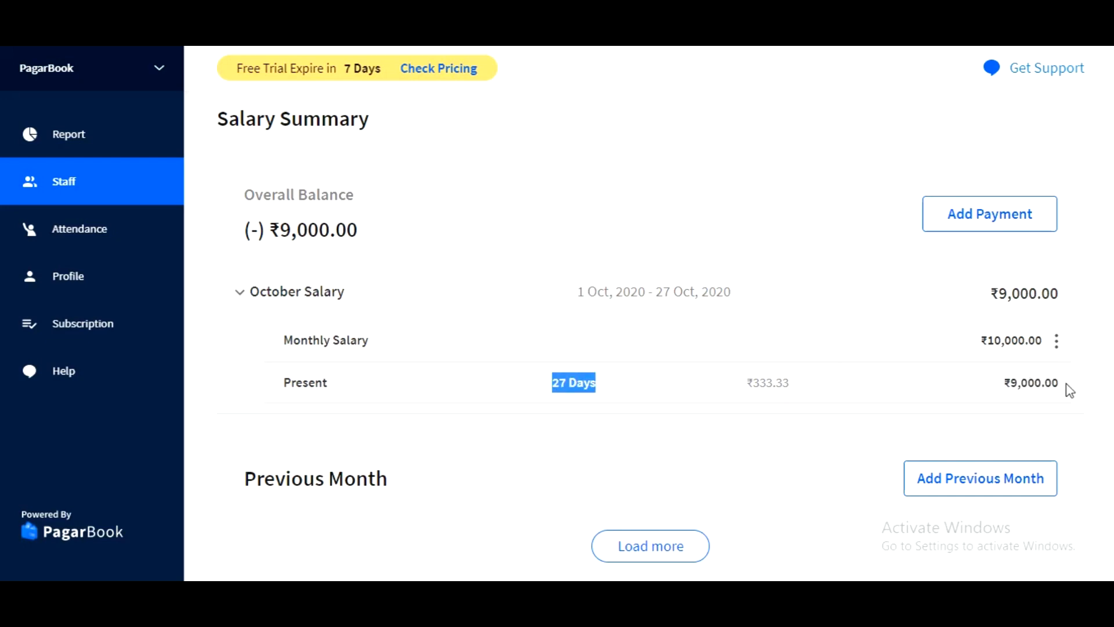
drag(1067, 384, 1009, 383)
click(941, 383)
scroll(527, 314, down, 1)
scroll(527, 313, down, 2)
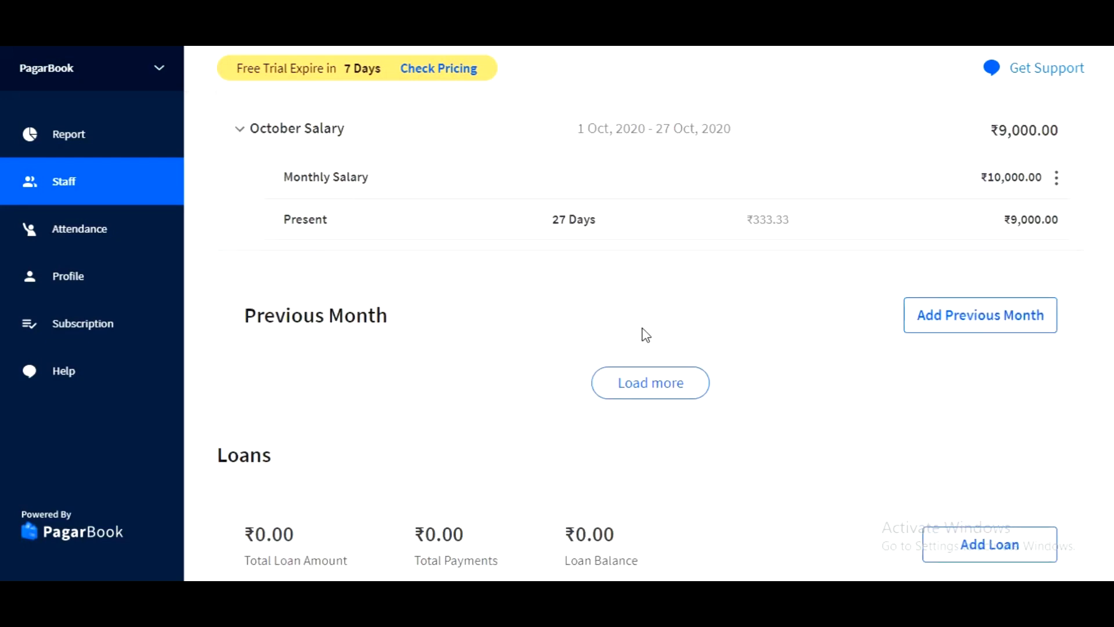
scroll(923, 334, down, 2)
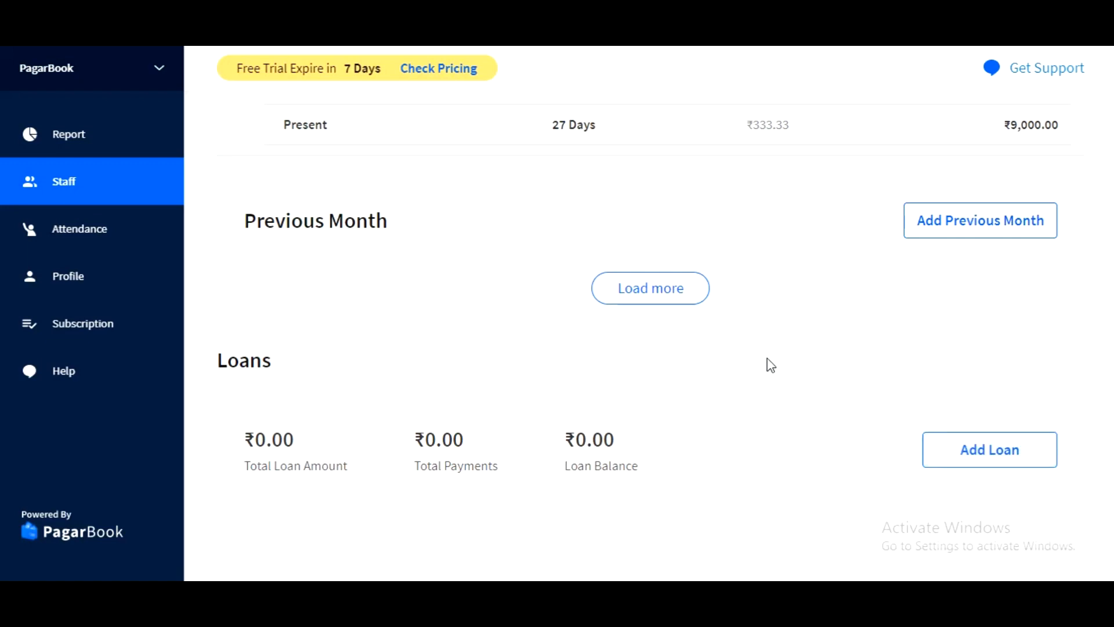
Open the staff member's attendance records for October 2020.
scroll(766, 364, up, 12)
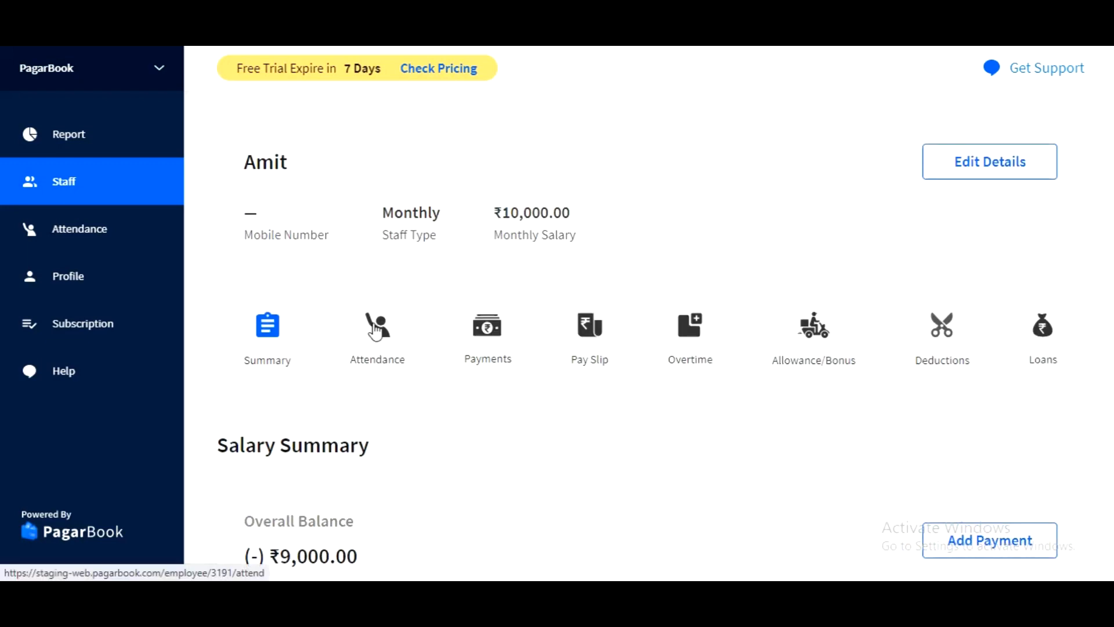
click(376, 331)
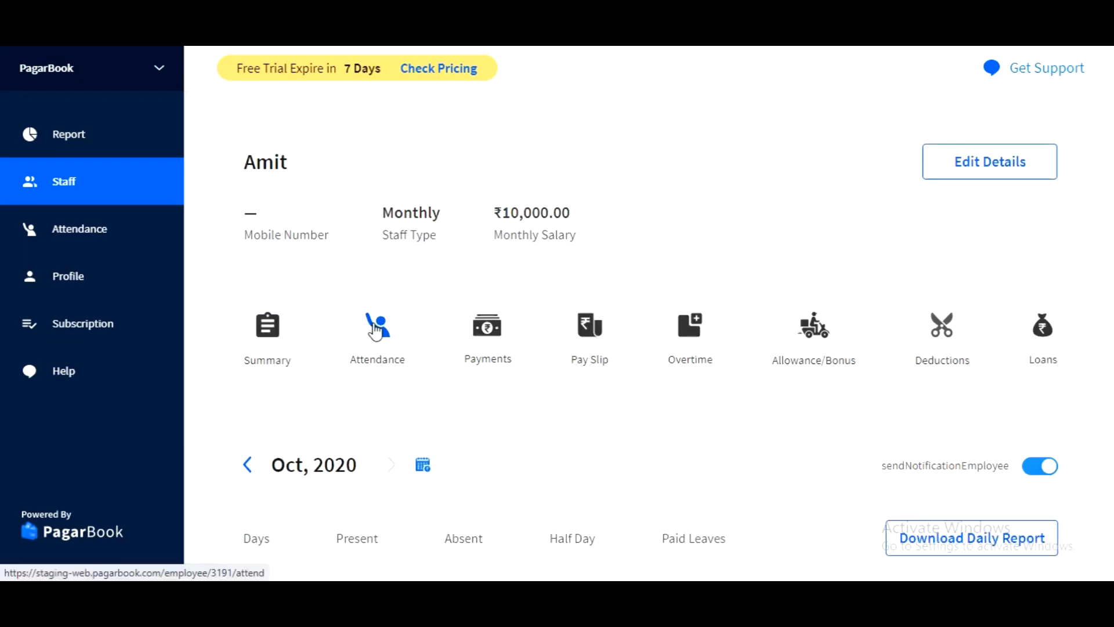
scroll(376, 331, down, 2)
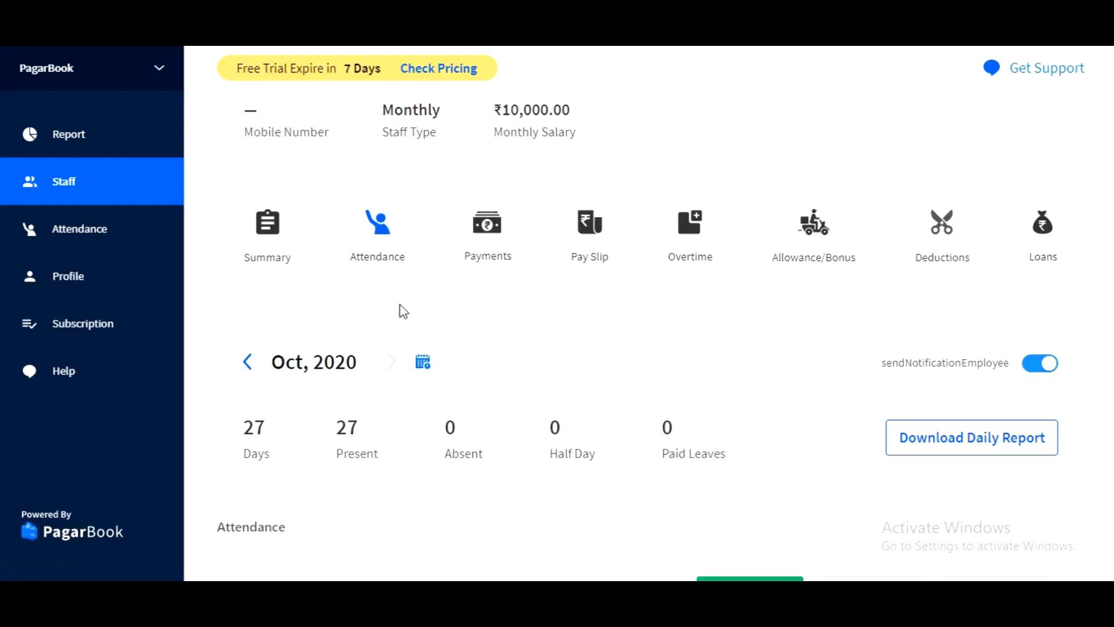
scroll(401, 310, down, 3)
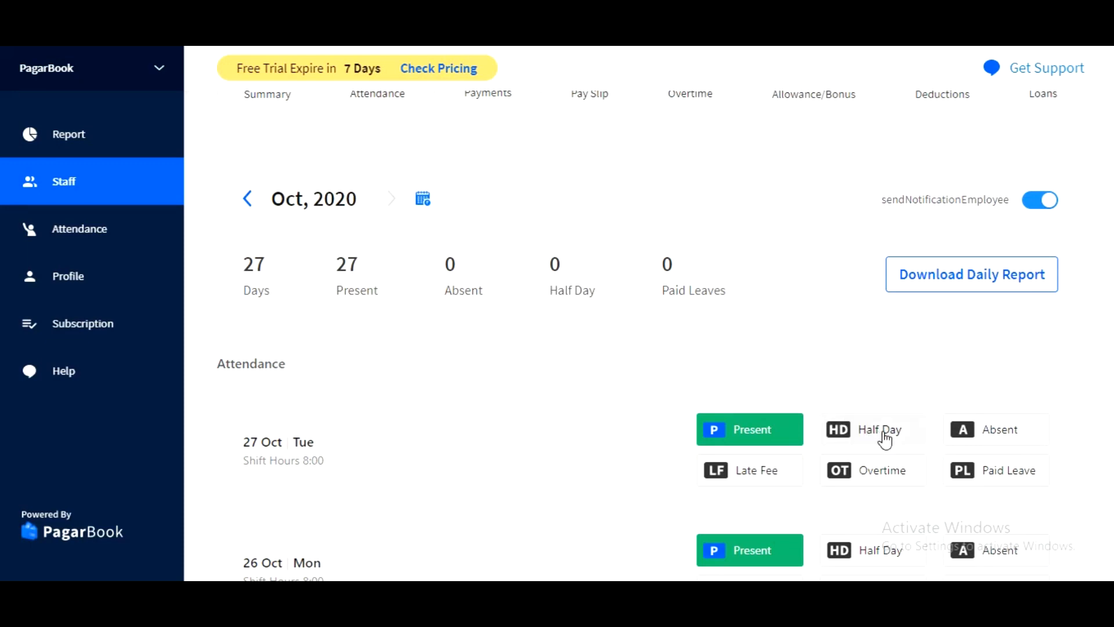
Try marking the 27 Oct attendance as Half Day, Absent and Paid Leave.
scroll(885, 440, down, 2)
click(886, 351)
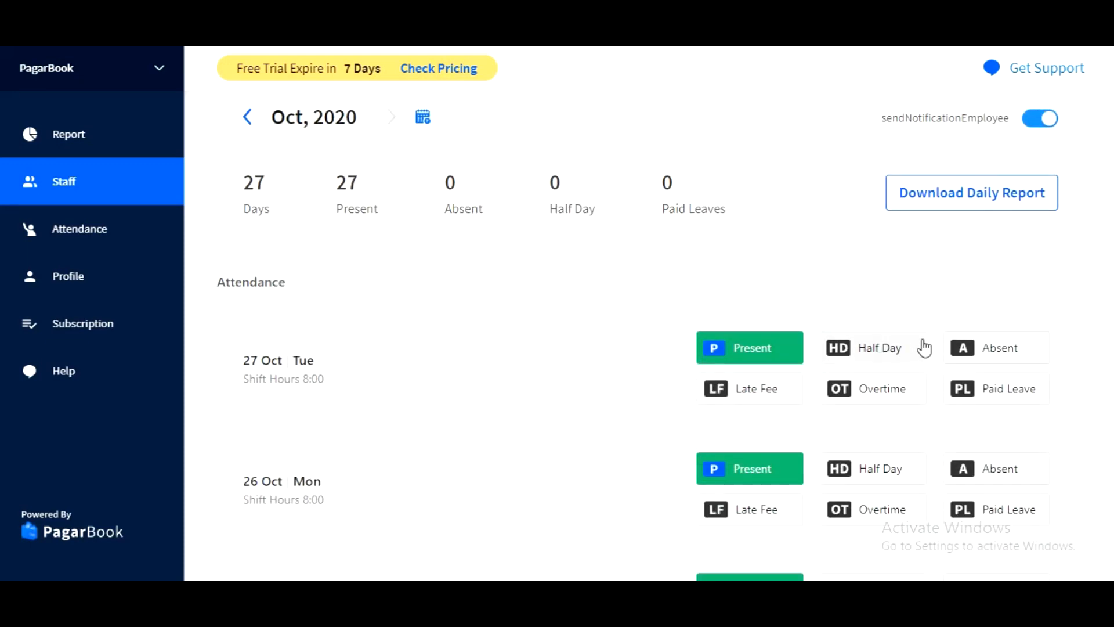
click(1025, 355)
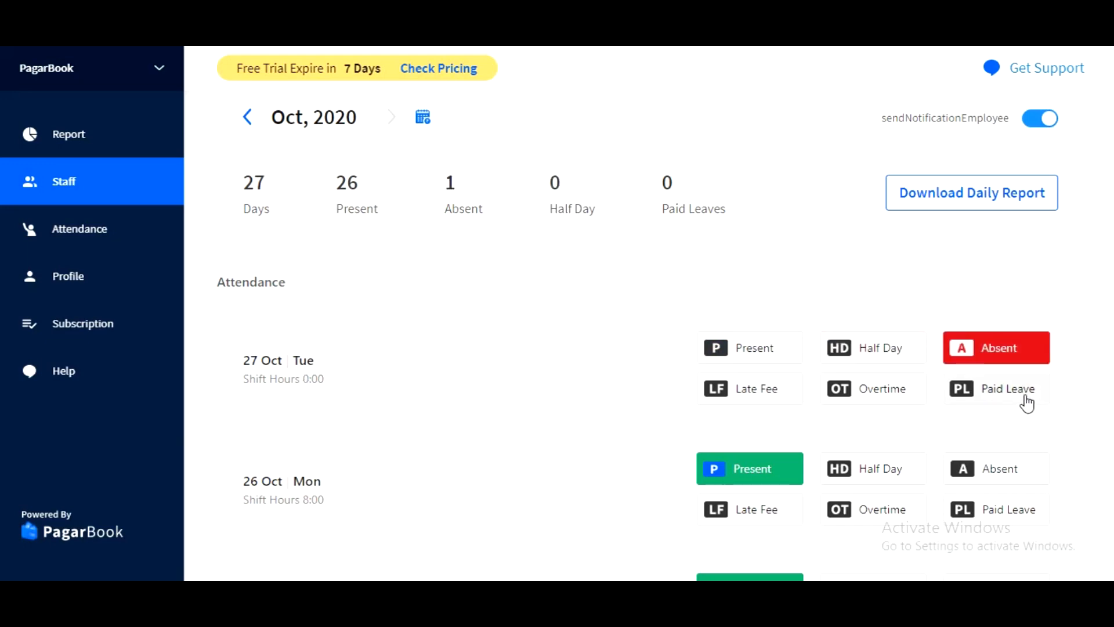
click(1038, 388)
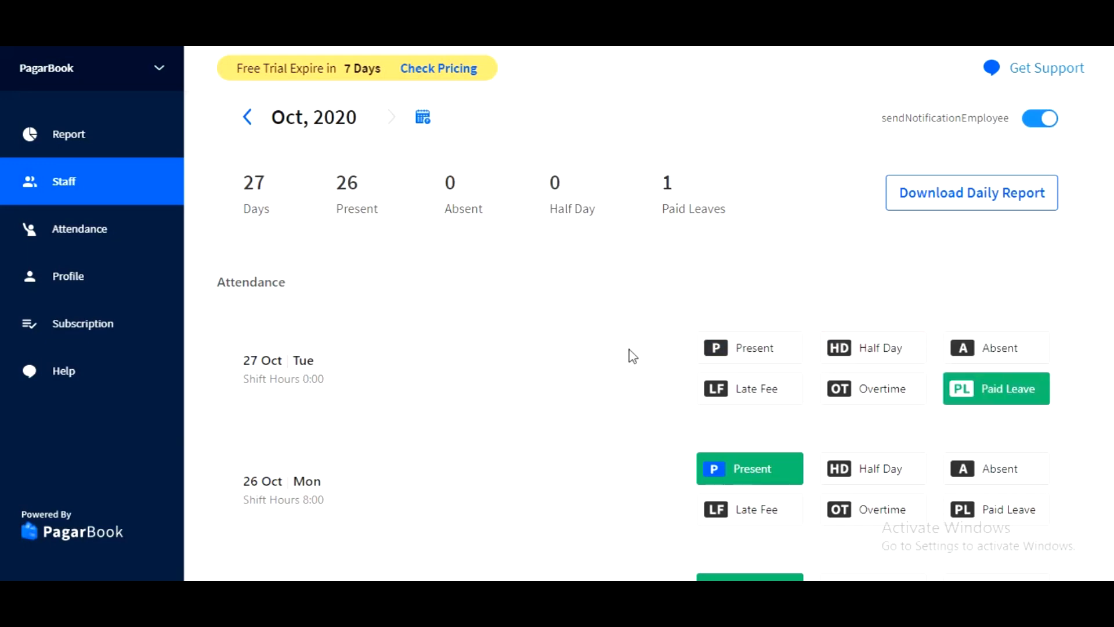
scroll(633, 356, down, 1)
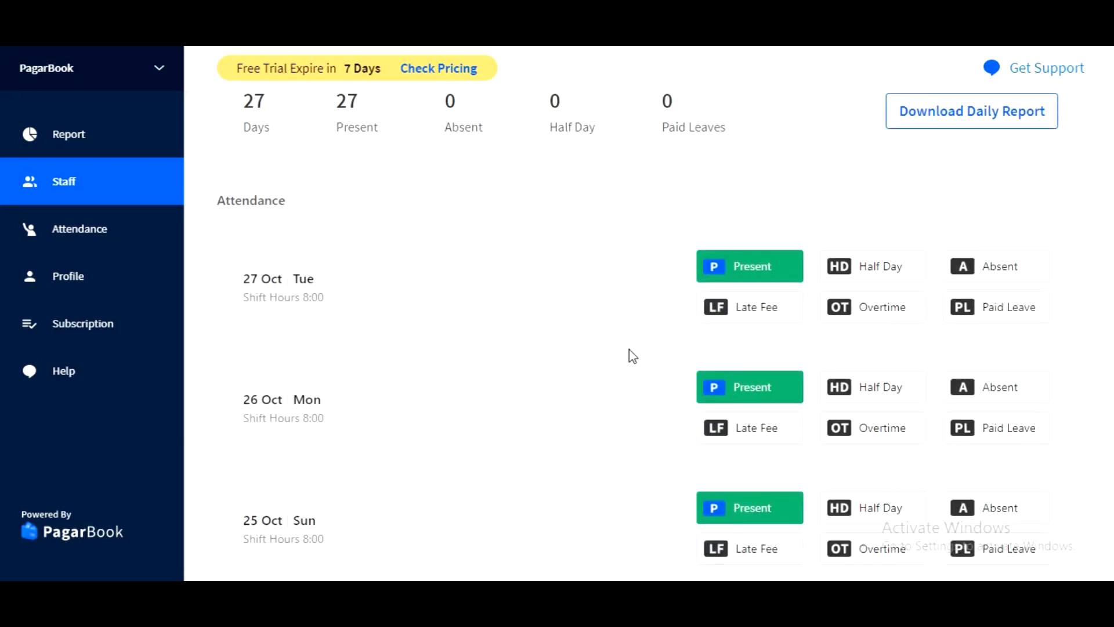
Add a late fee of 01:00 hours to the staff member's 26 Oct attendance and save it.
scroll(633, 356, down, 1)
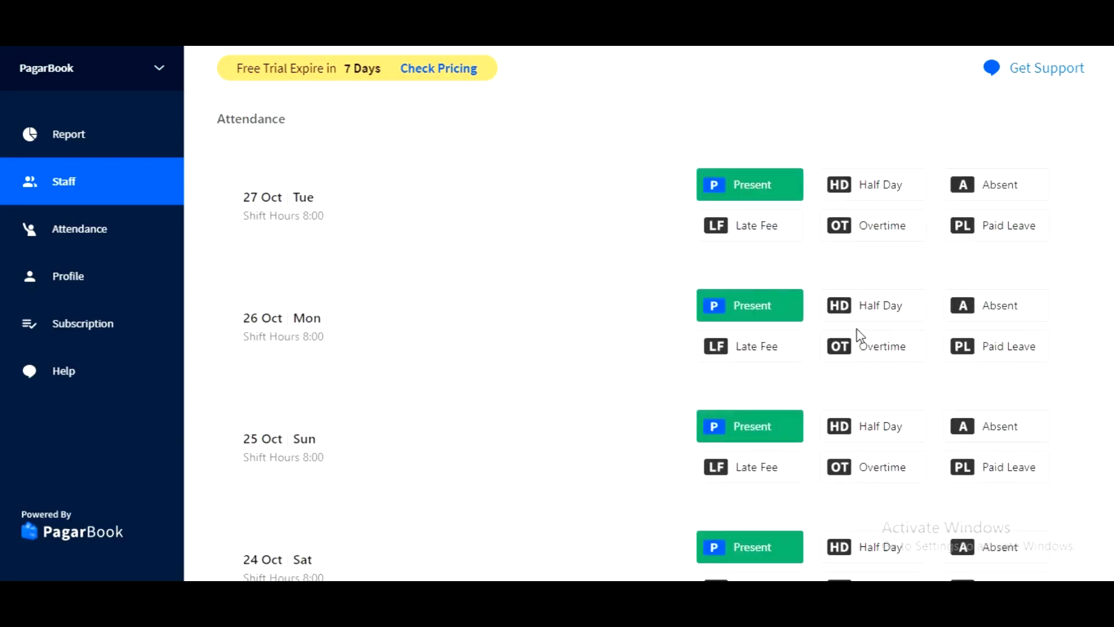
scroll(748, 341, down, 2)
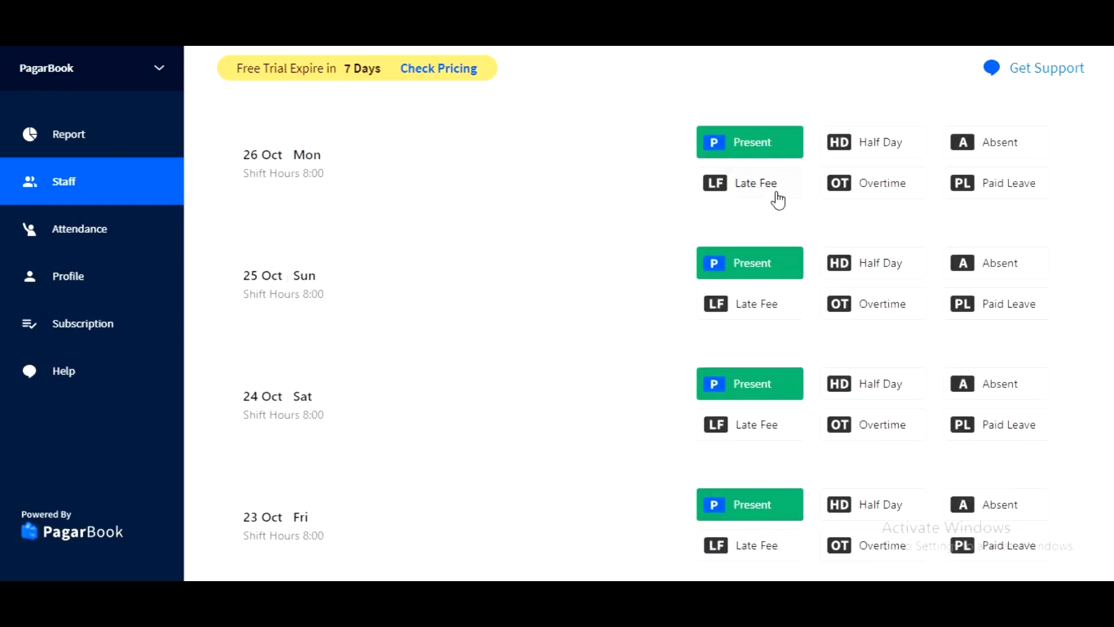
click(778, 200)
click(506, 307)
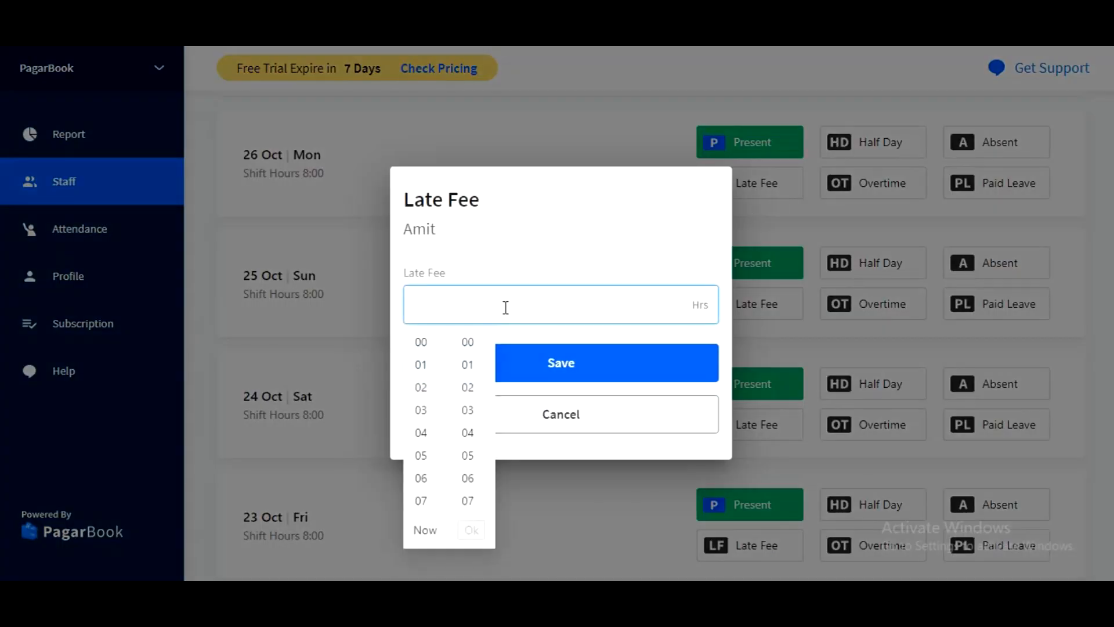
click(420, 366)
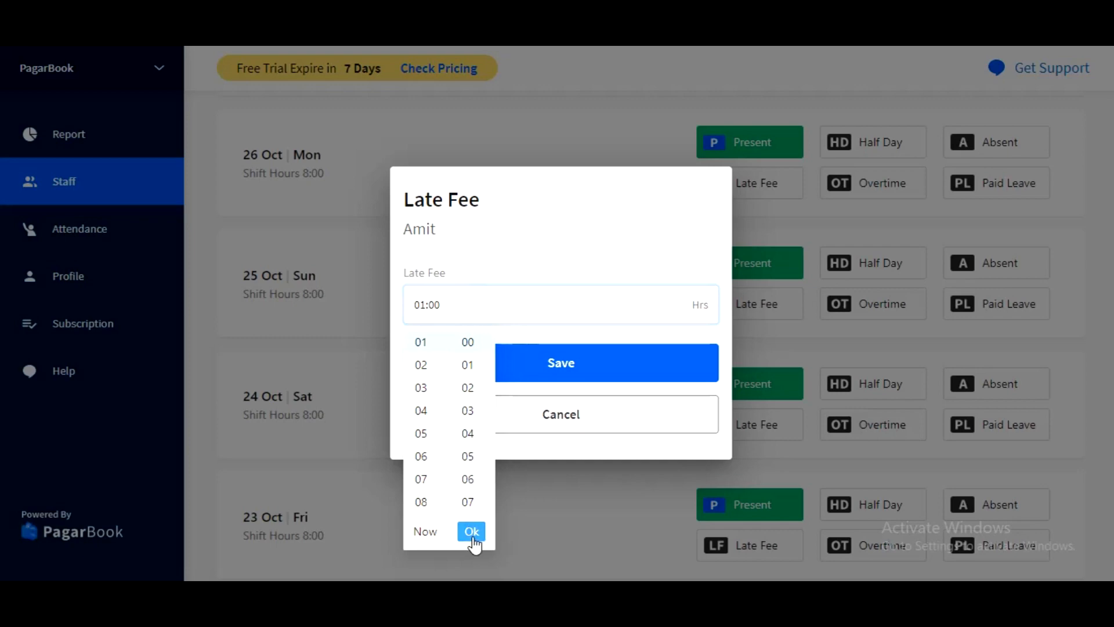
click(472, 532)
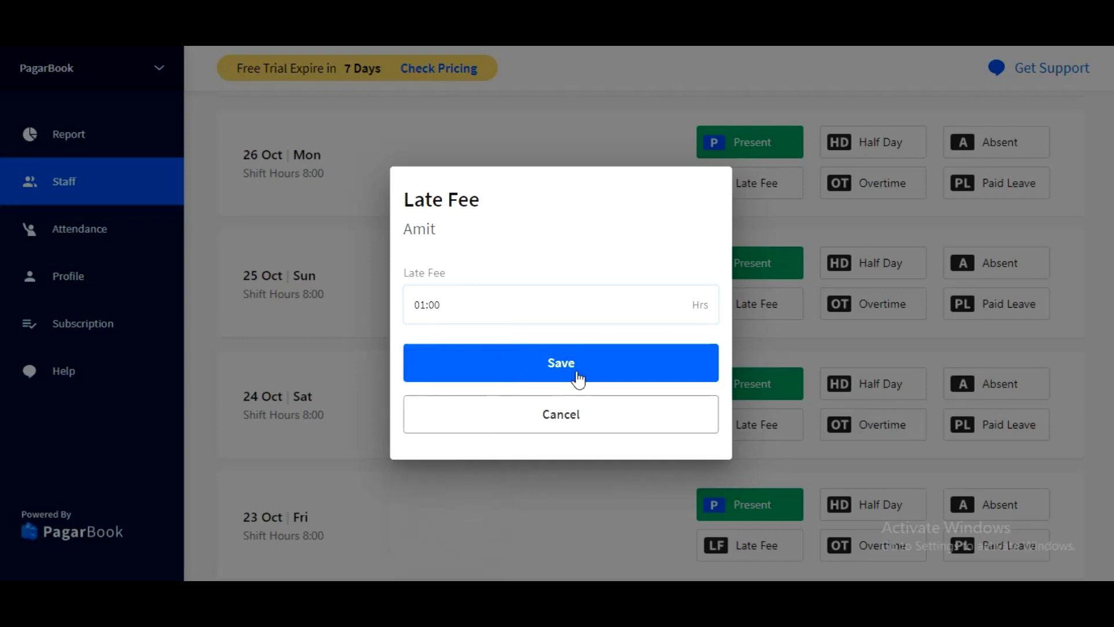
click(578, 377)
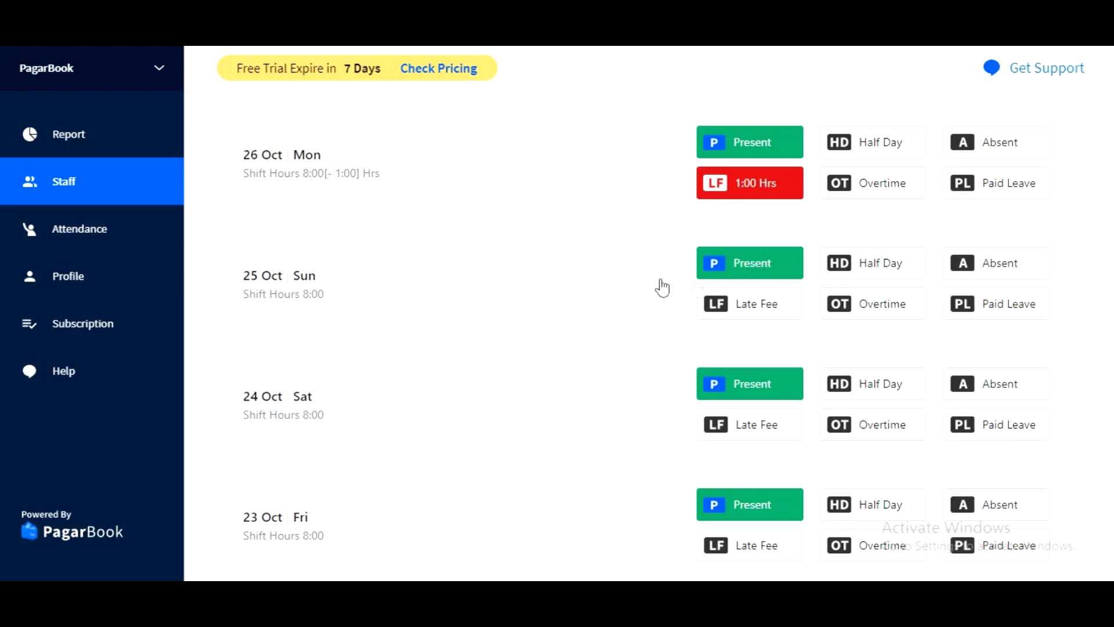
Start a new You Paid payment entry for the staff member, dated 27 Oct, 2020.
scroll(639, 286, down, 1)
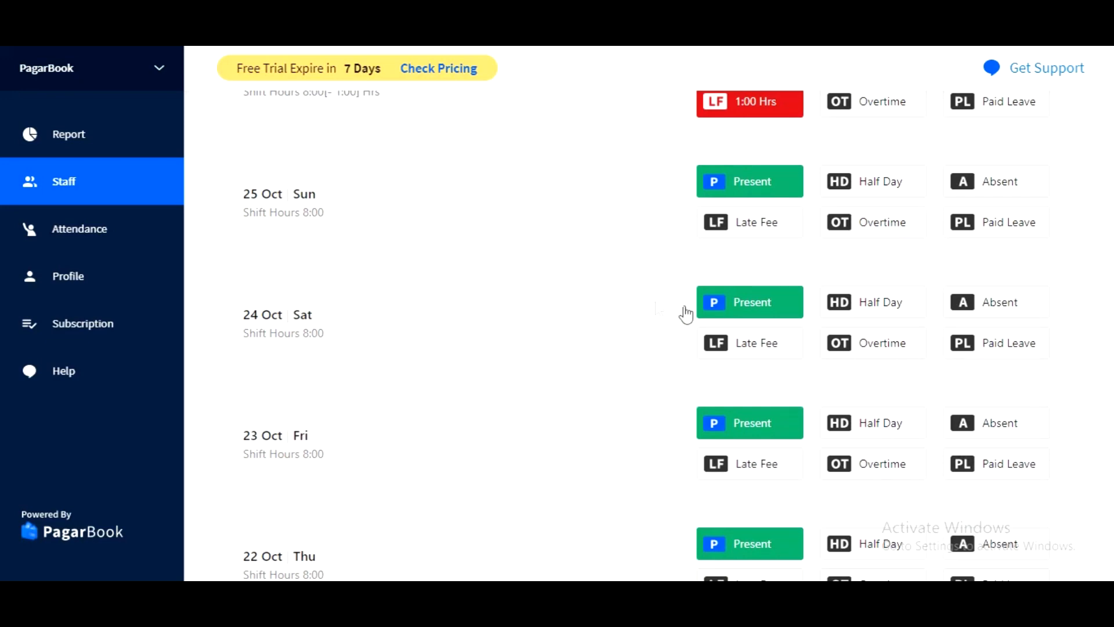
scroll(610, 304, up, 10)
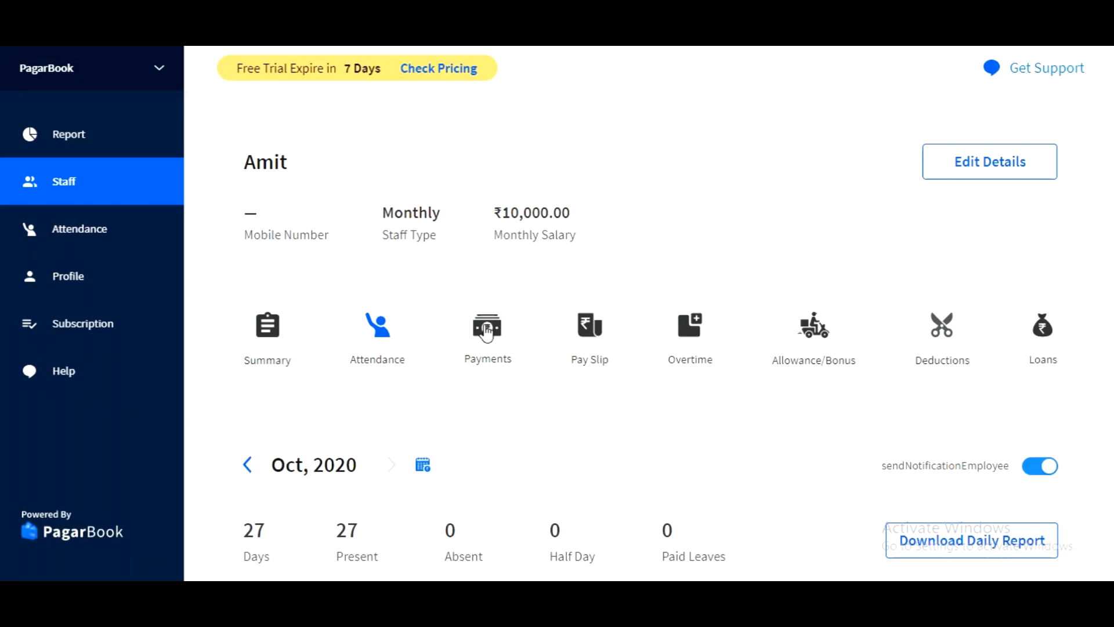
click(487, 329)
click(506, 333)
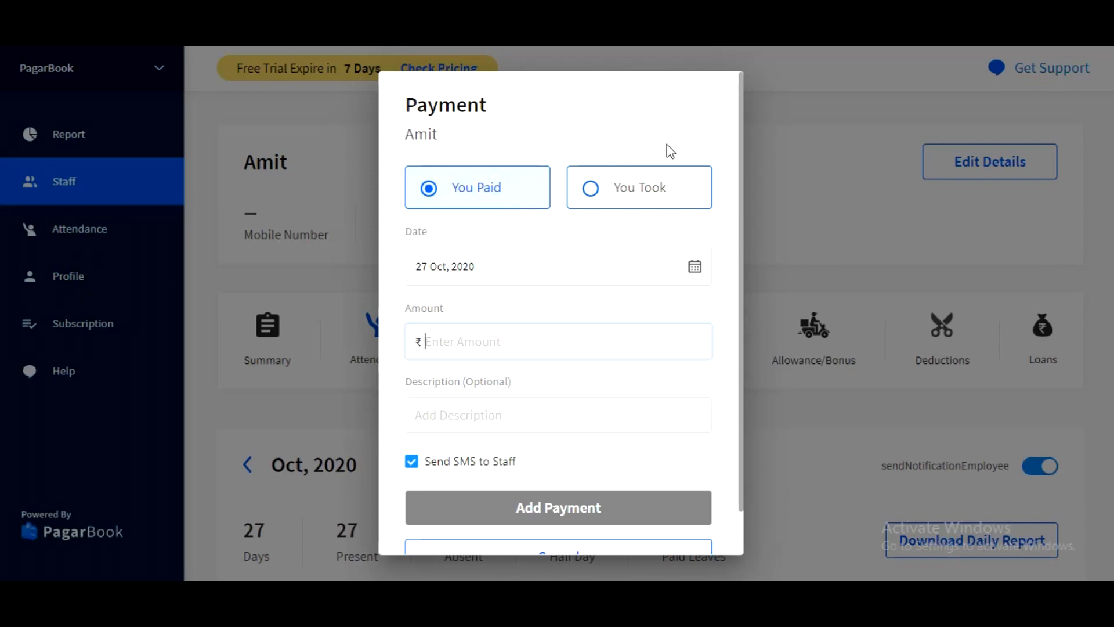
click(655, 200)
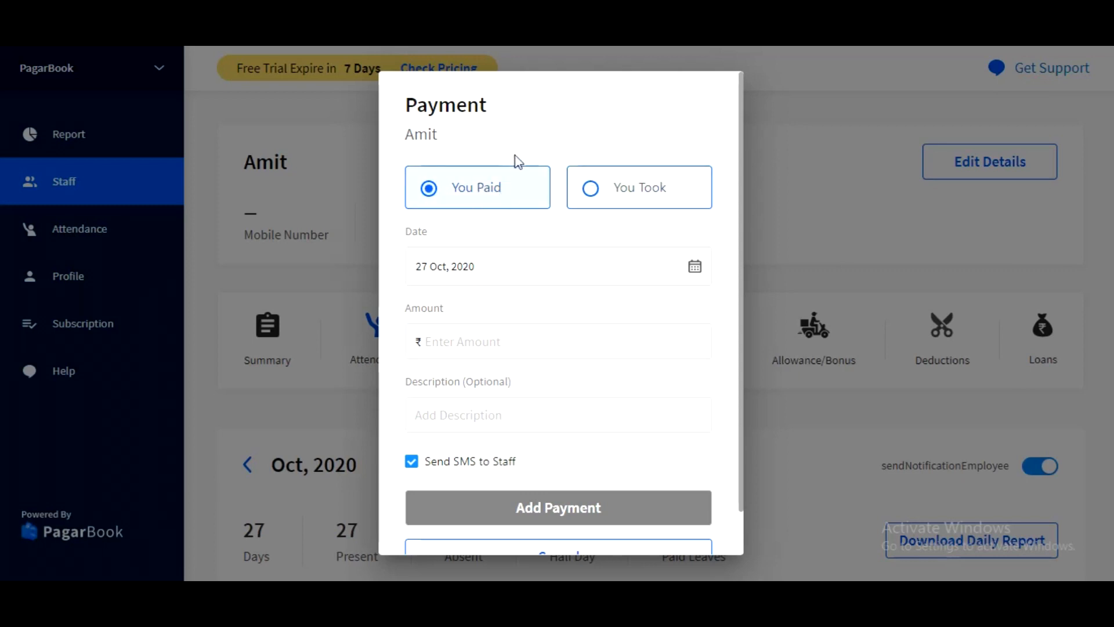
click(516, 266)
click(558, 236)
Enter ₹200 as the paid amount, keep Send SMS to Staff enabled, and add the payment.
click(477, 342)
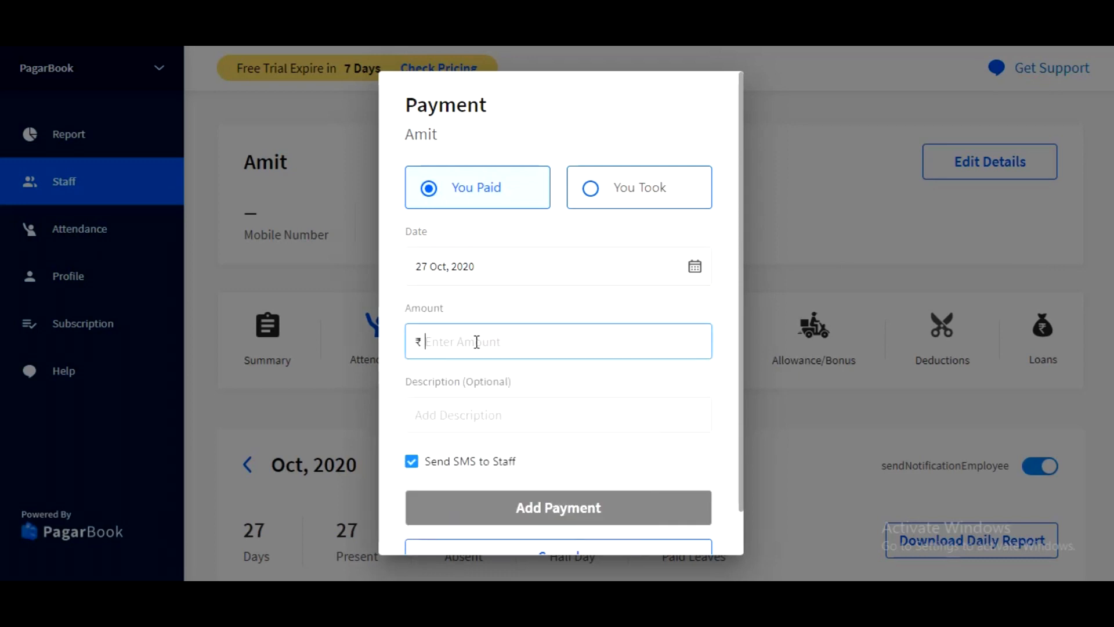
text(200)
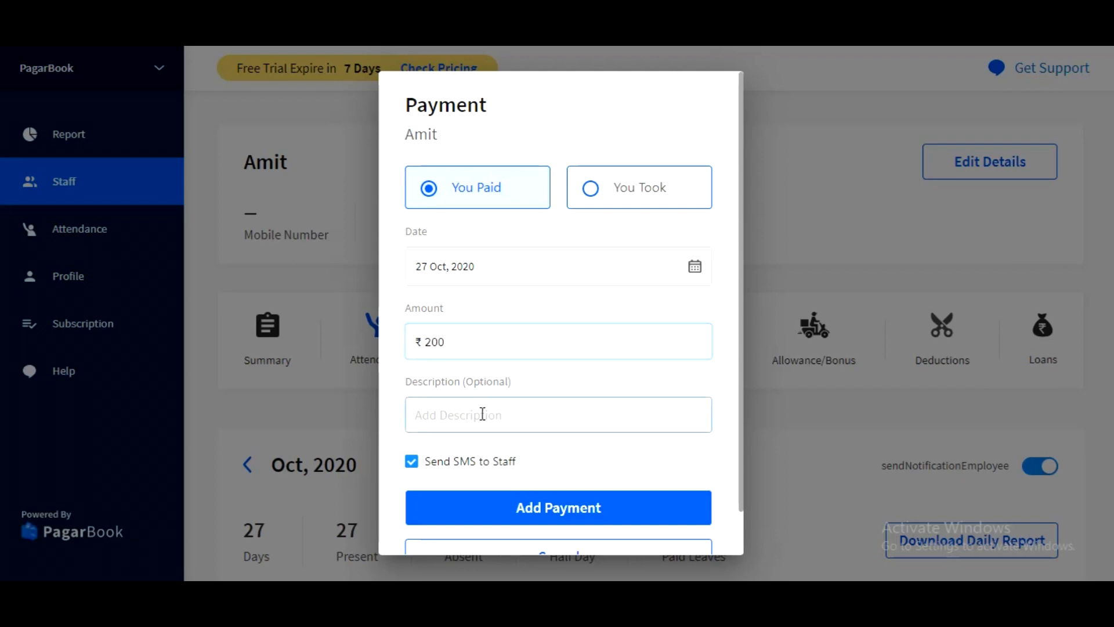
click(486, 412)
scroll(500, 393, down, 1)
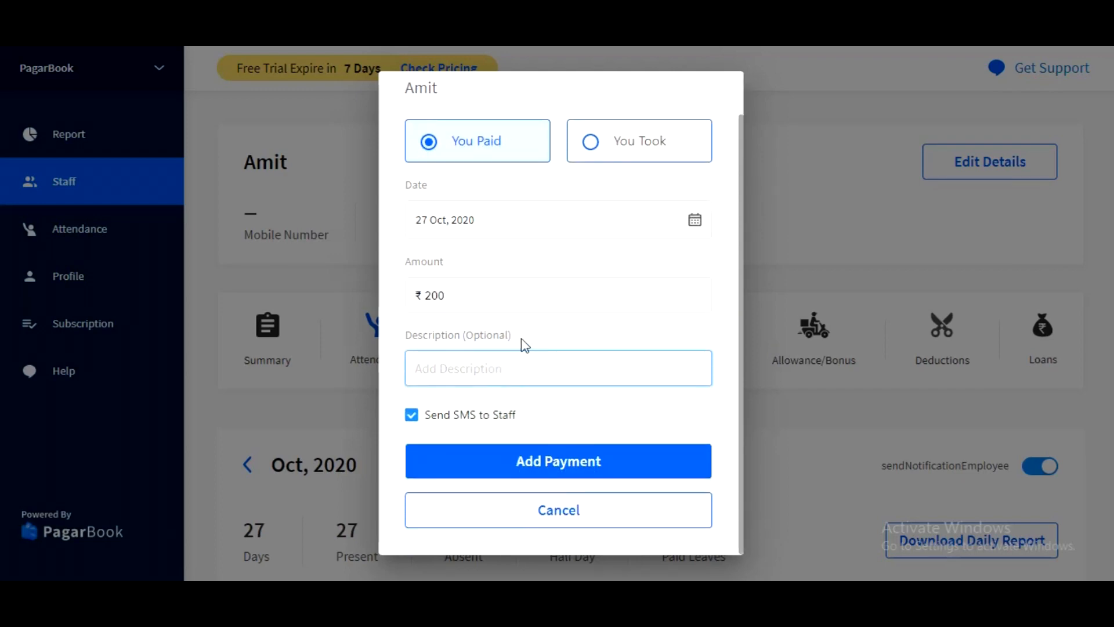
click(435, 417)
click(442, 417)
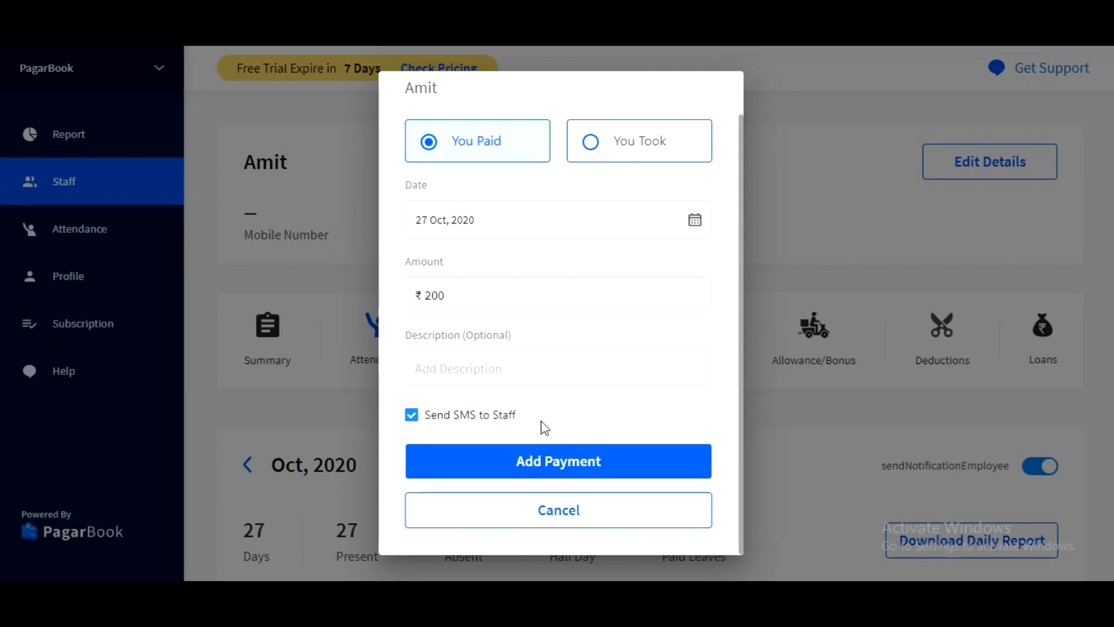
click(555, 463)
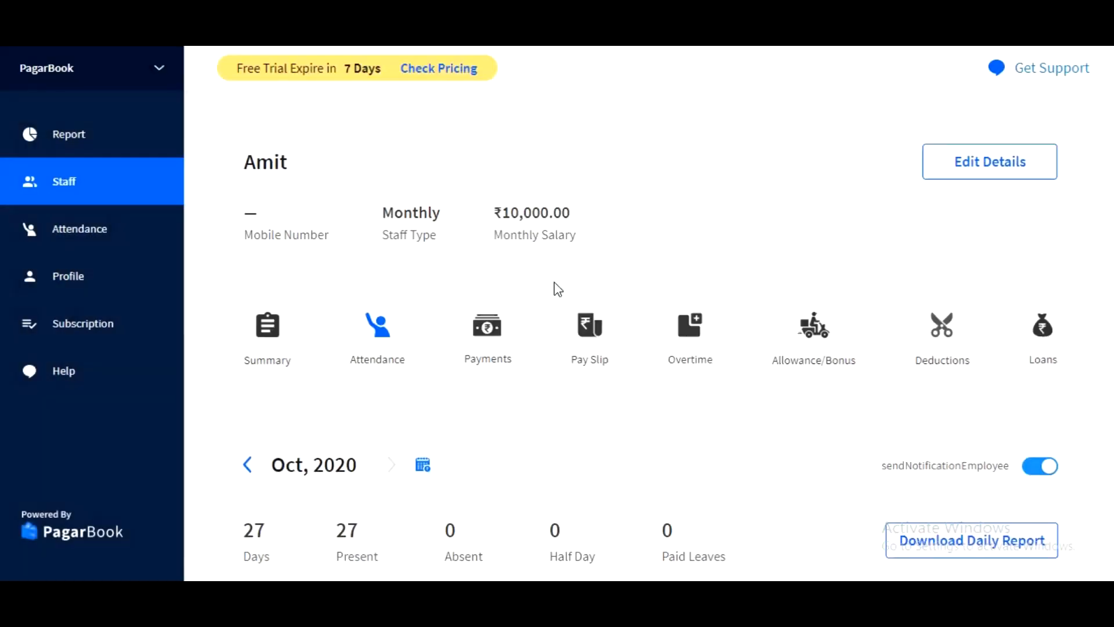
Add a You Took payment of ₹100 dated 27 Oct, 2020 for the staff member, keeping Send SMS to Staff enabled.
click(496, 346)
click(663, 201)
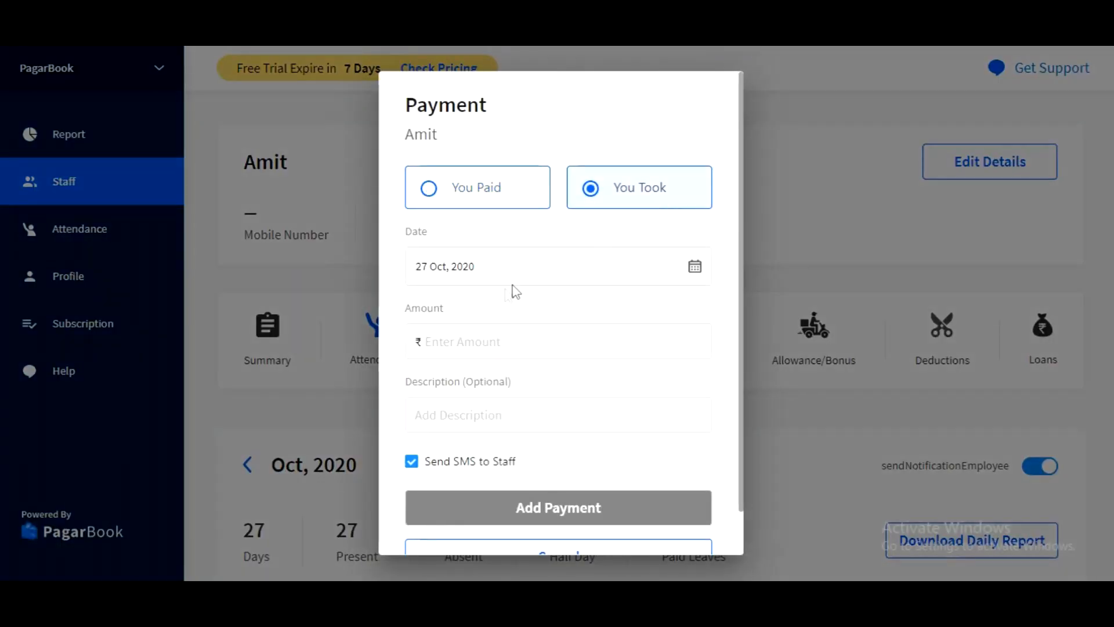
click(461, 350)
text(100)
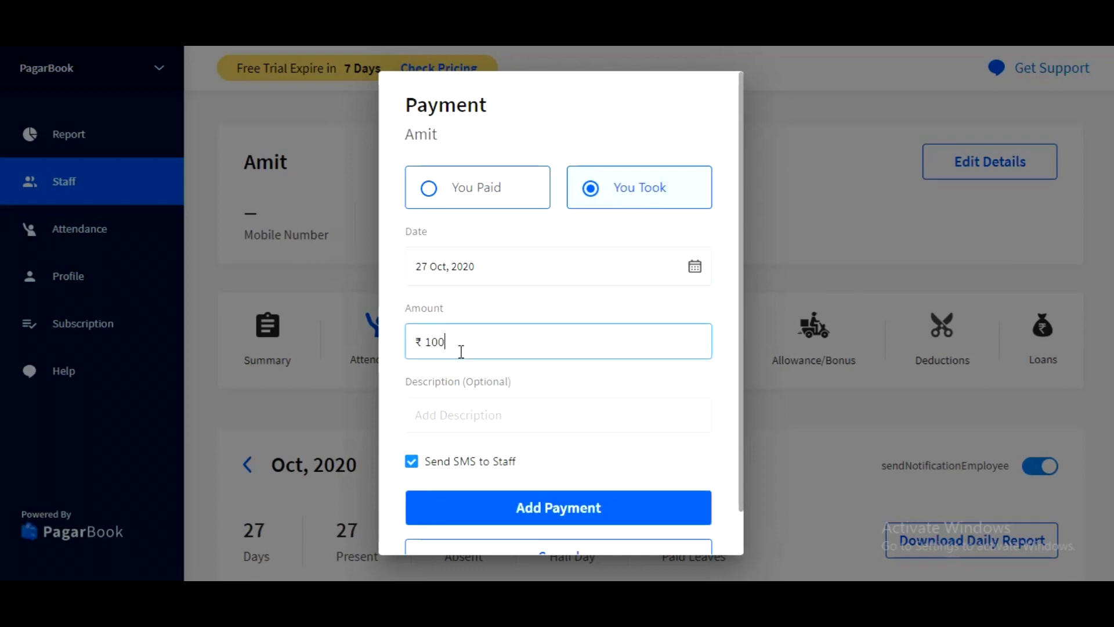
click(480, 399)
scroll(480, 395, down, 1)
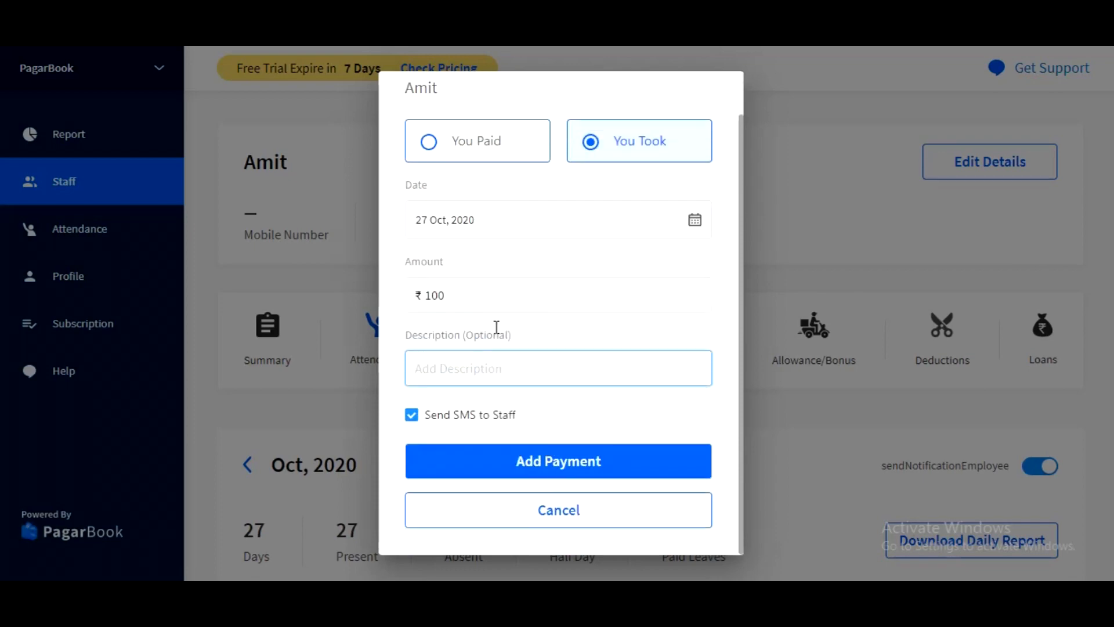
click(459, 422)
click(462, 422)
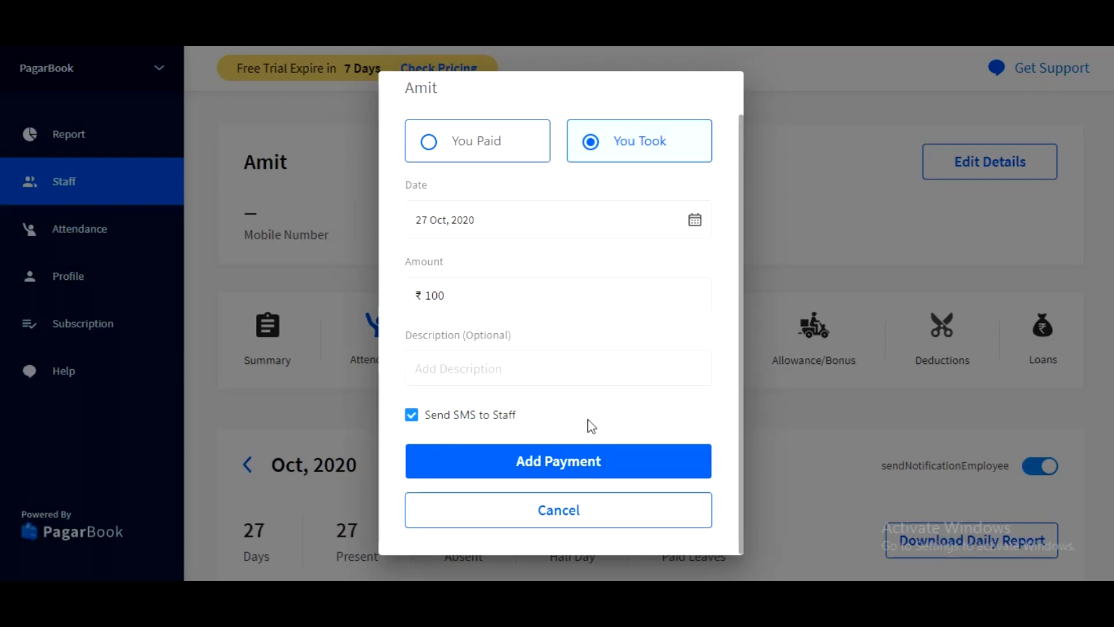
click(563, 468)
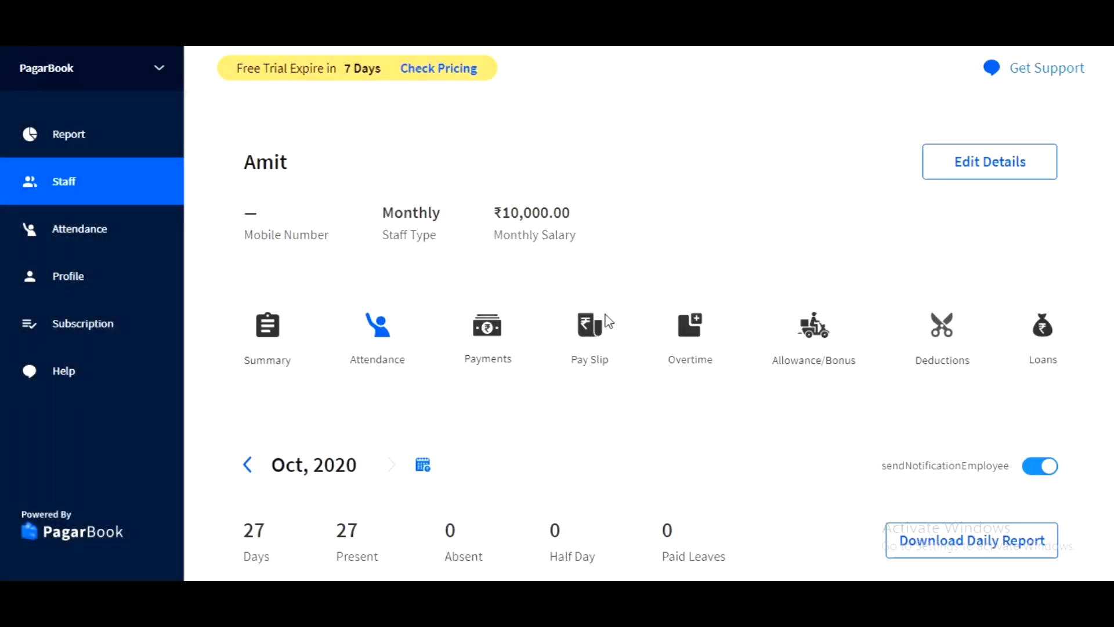
Download the staff member's Full Slip salary slip for 01 Oct, 2020 to 27 Oct, 2020.
click(597, 349)
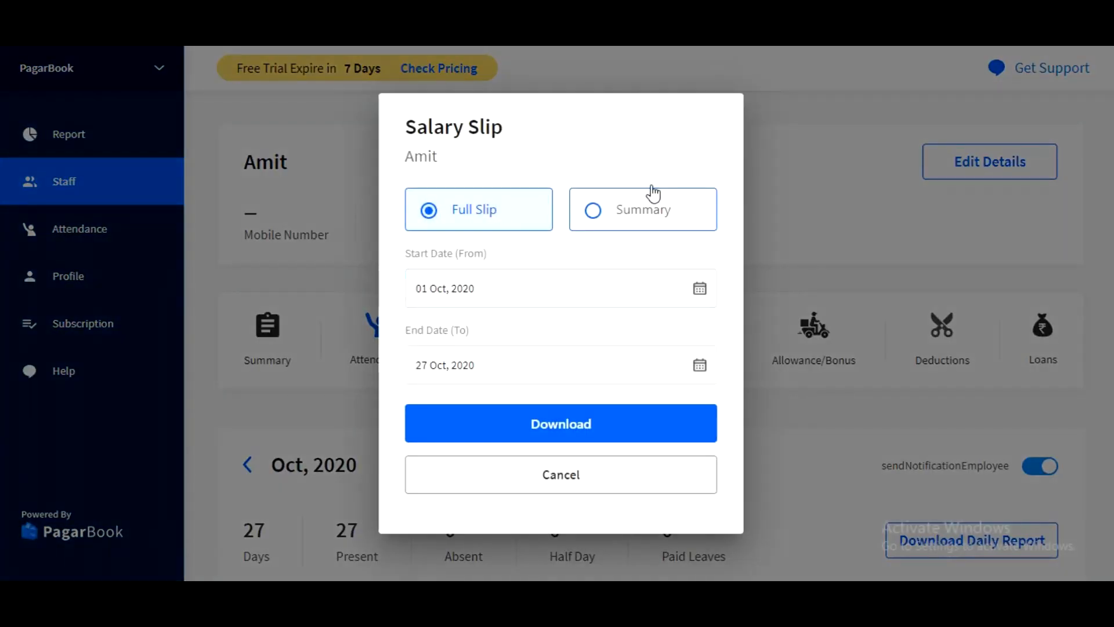
click(652, 215)
click(488, 211)
click(509, 281)
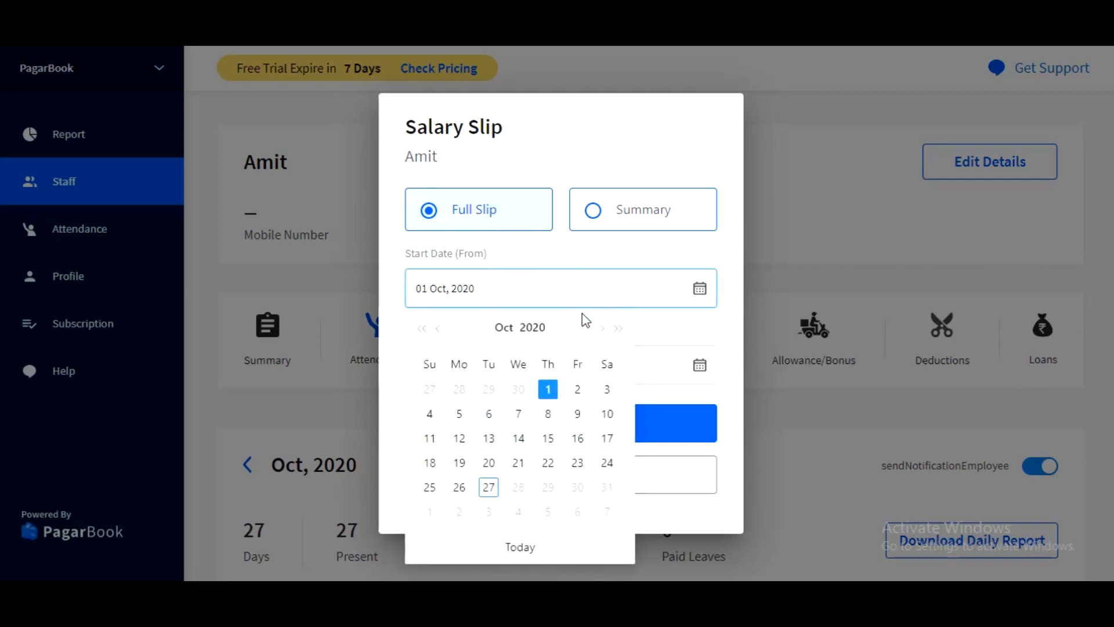
click(665, 256)
click(631, 369)
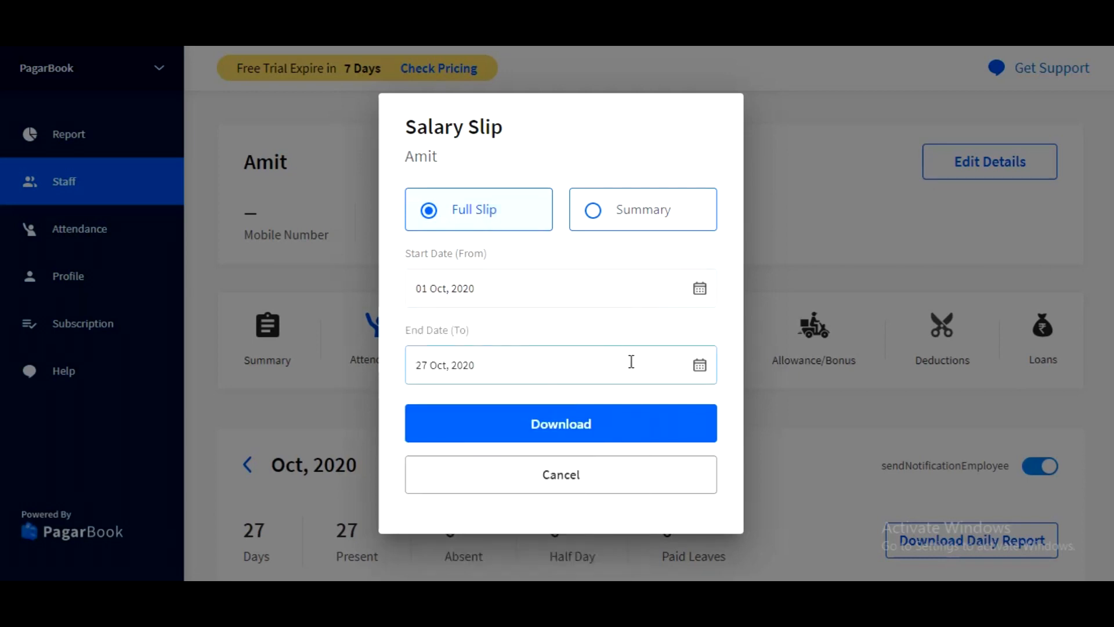
click(679, 327)
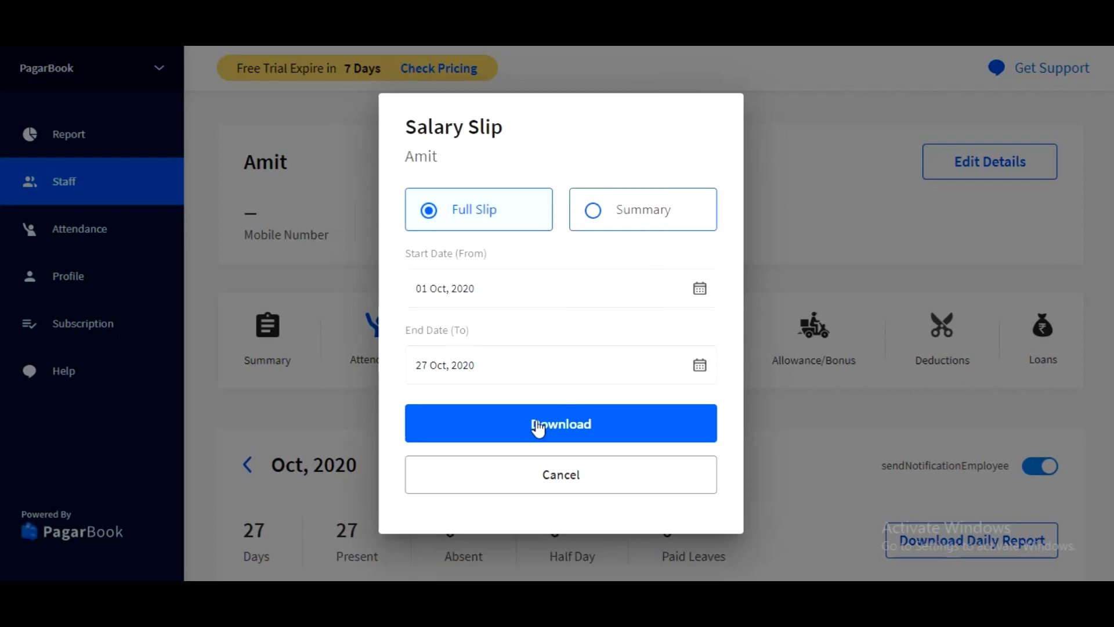
click(536, 425)
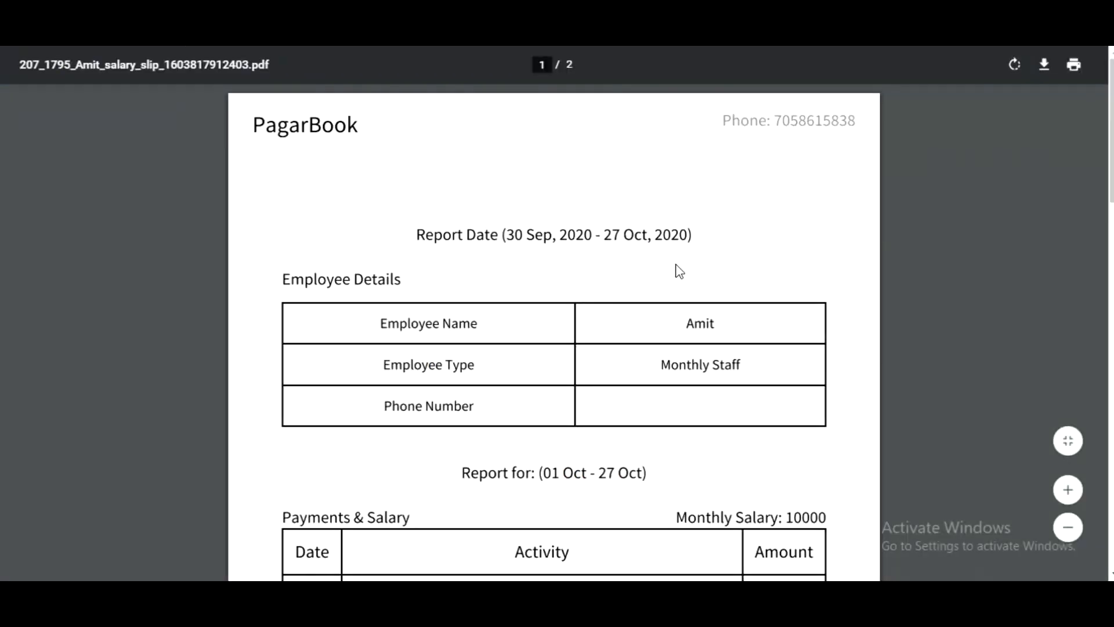
Examine the salary slip's employee details, Payments & Salary table, Attendance Summary and daily attendance across both pages.
scroll(680, 269, down, 4)
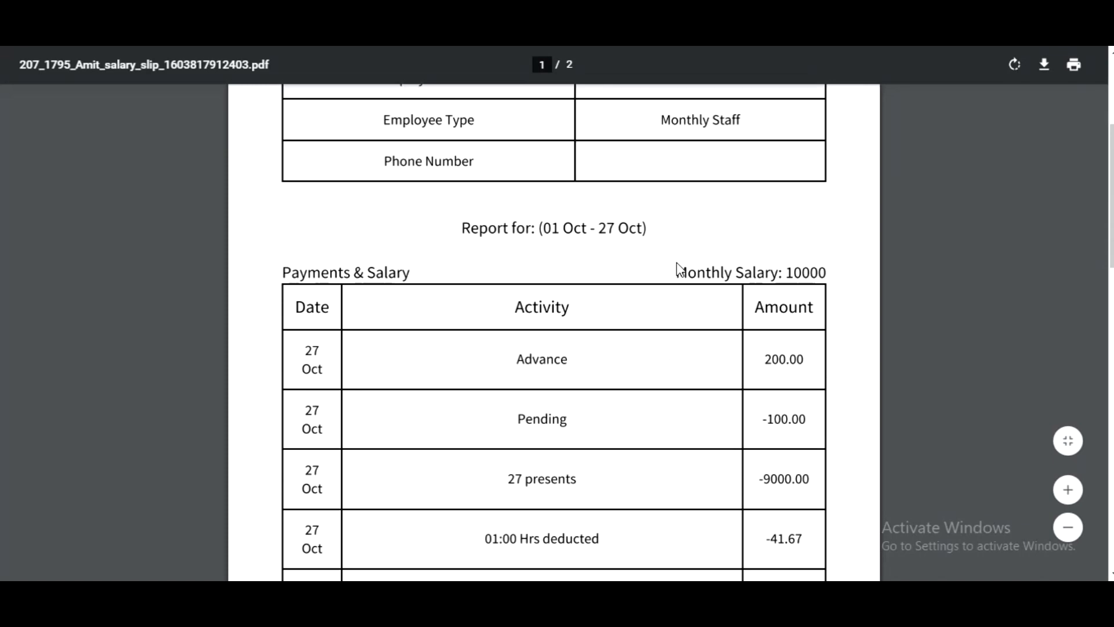
scroll(680, 269, up, 4)
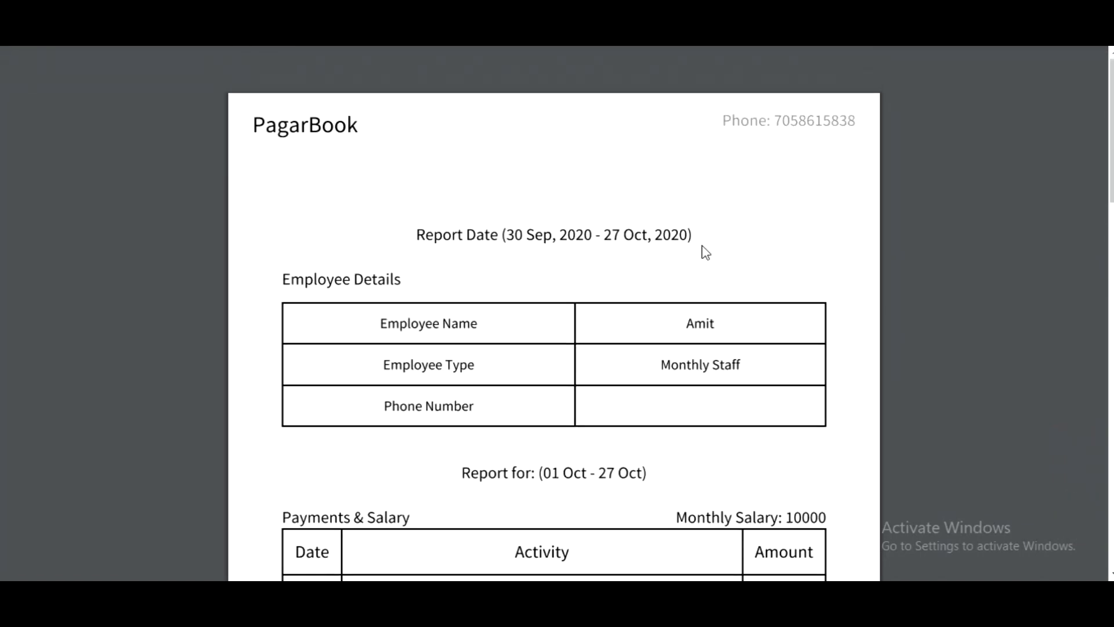
scroll(706, 252, down, 3)
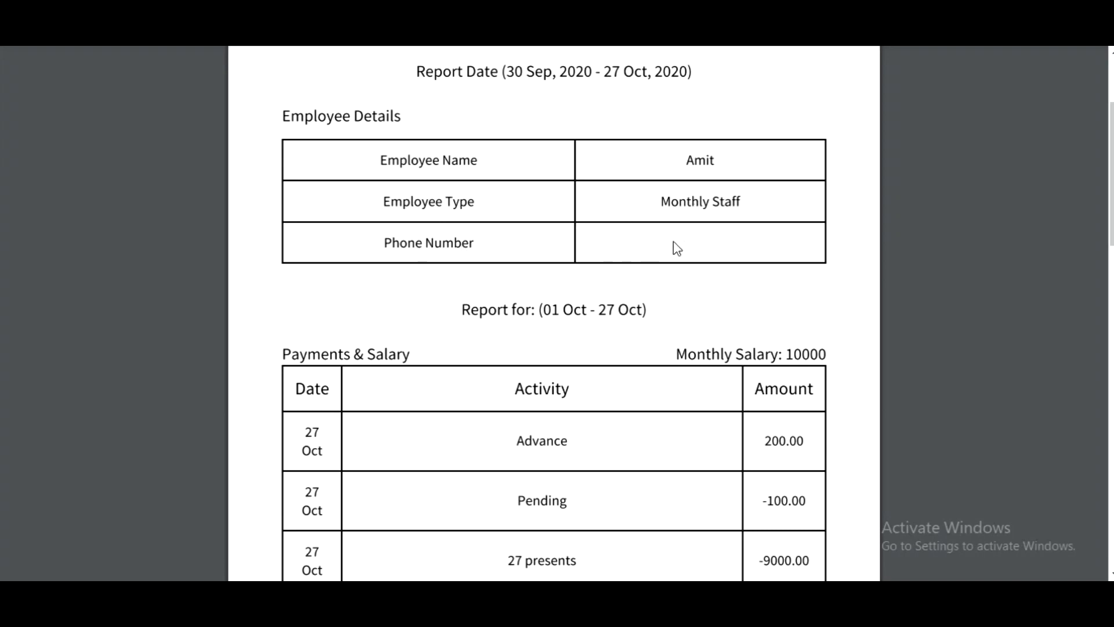
scroll(780, 251, down, 4)
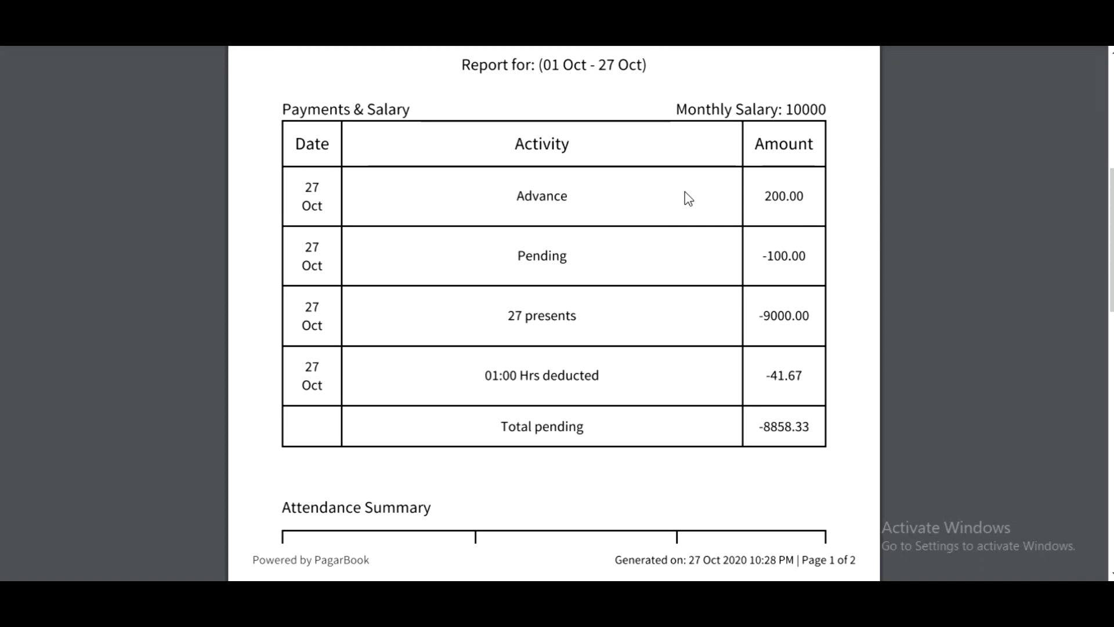
scroll(664, 226, down, 3)
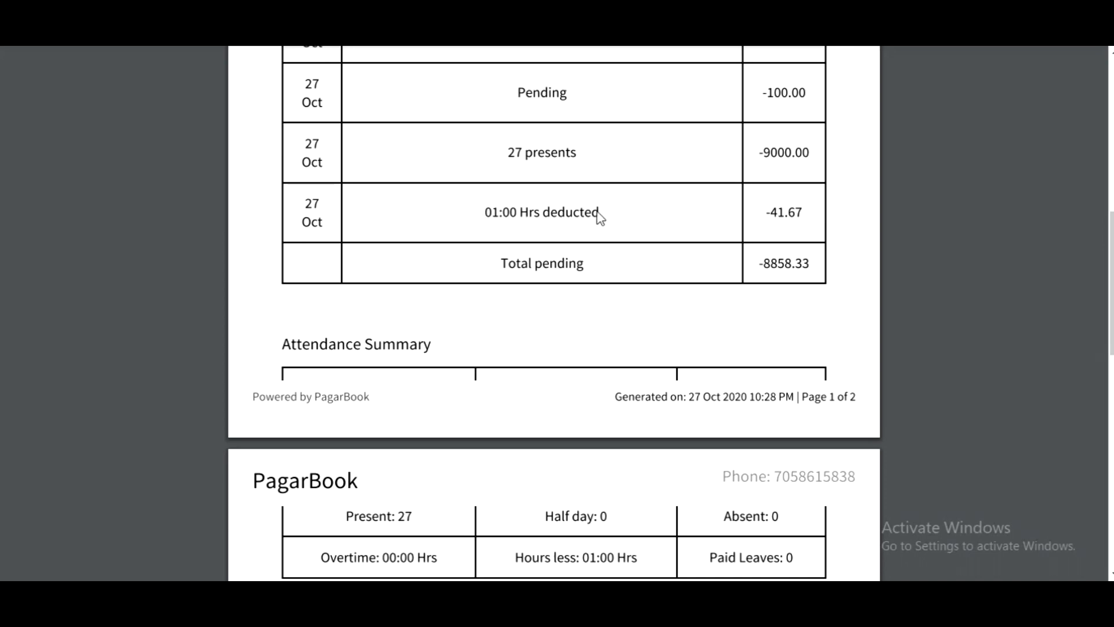
scroll(693, 210, down, 3)
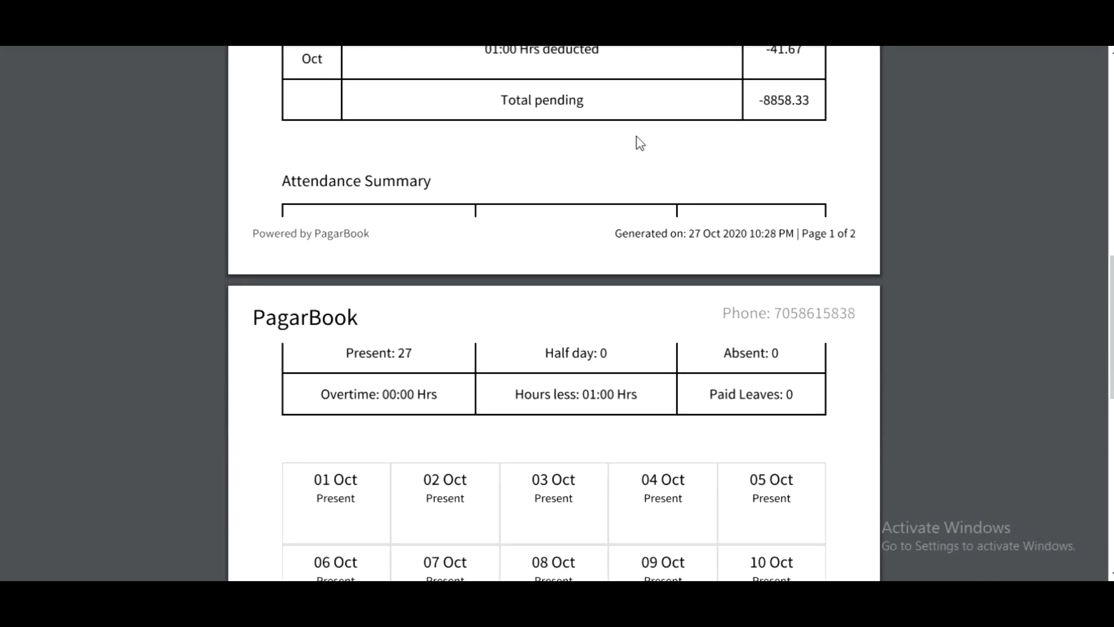
scroll(674, 154, up, 2)
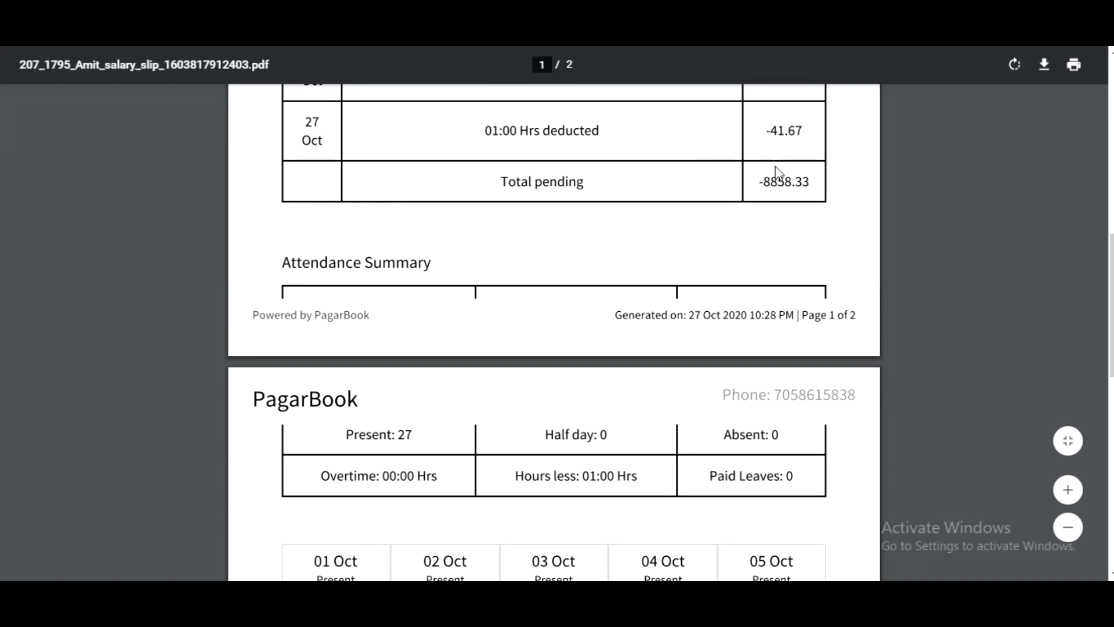
scroll(602, 219, down, 6)
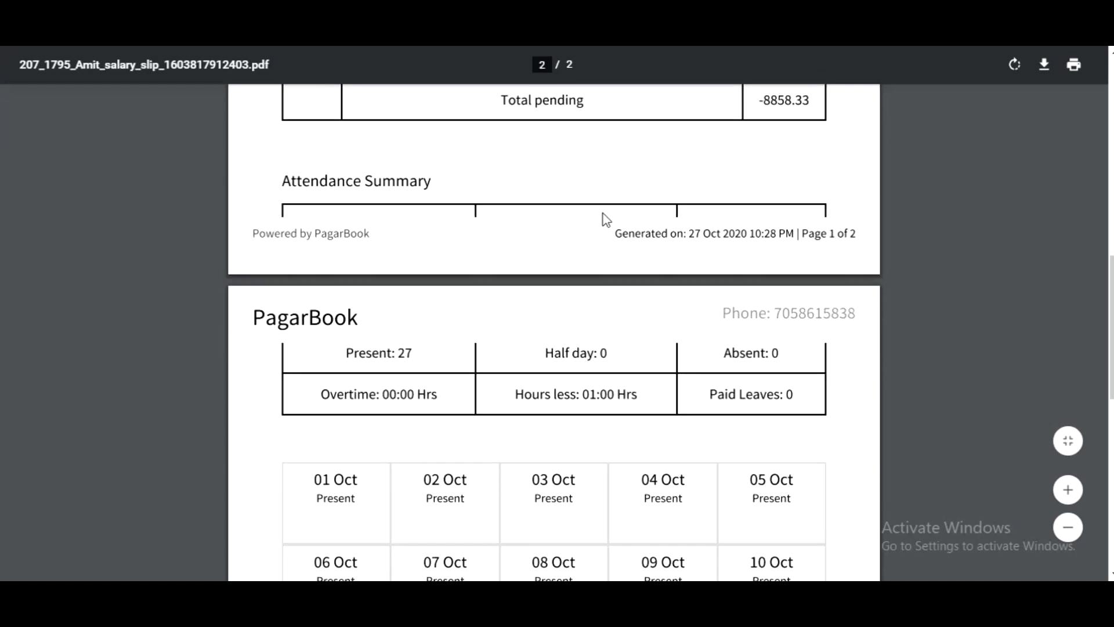
scroll(627, 320, down, 3)
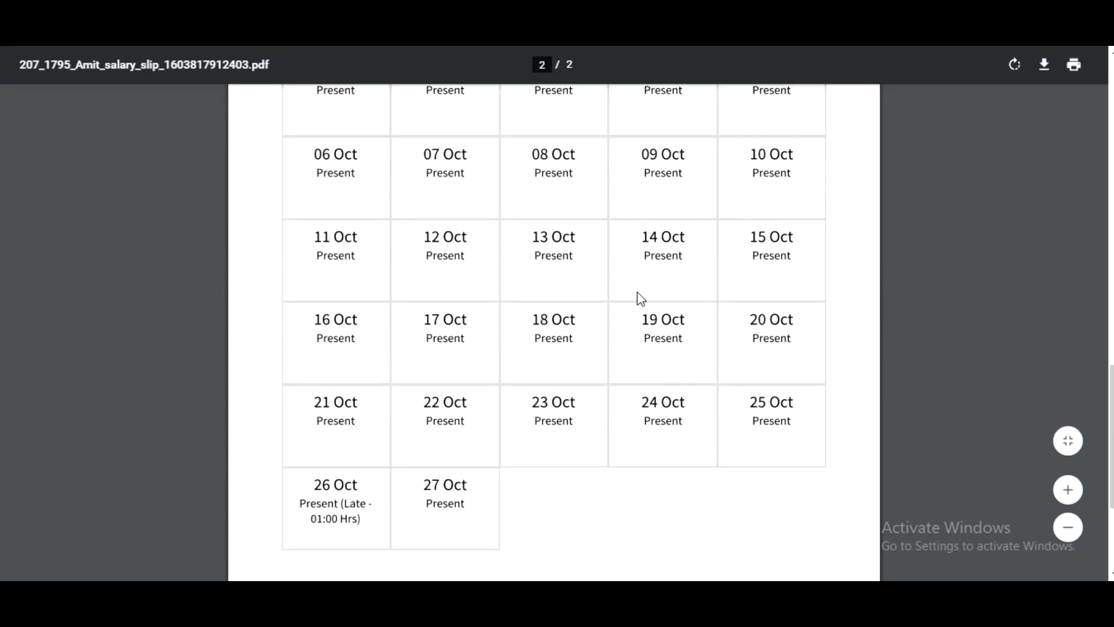
scroll(539, 285, down, 4)
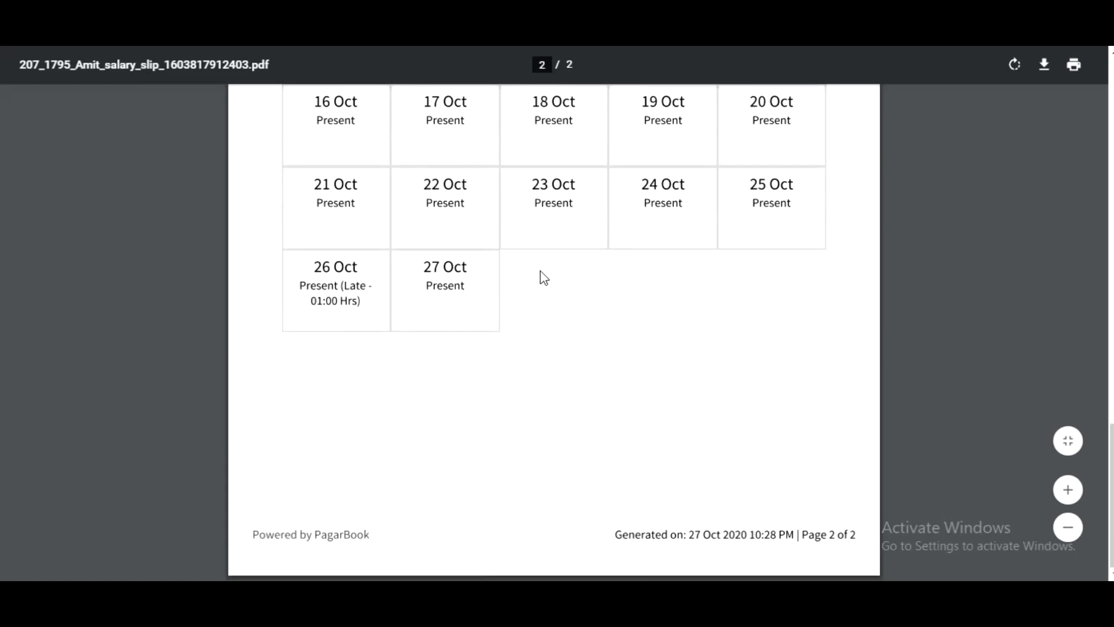
scroll(544, 278, up, 16)
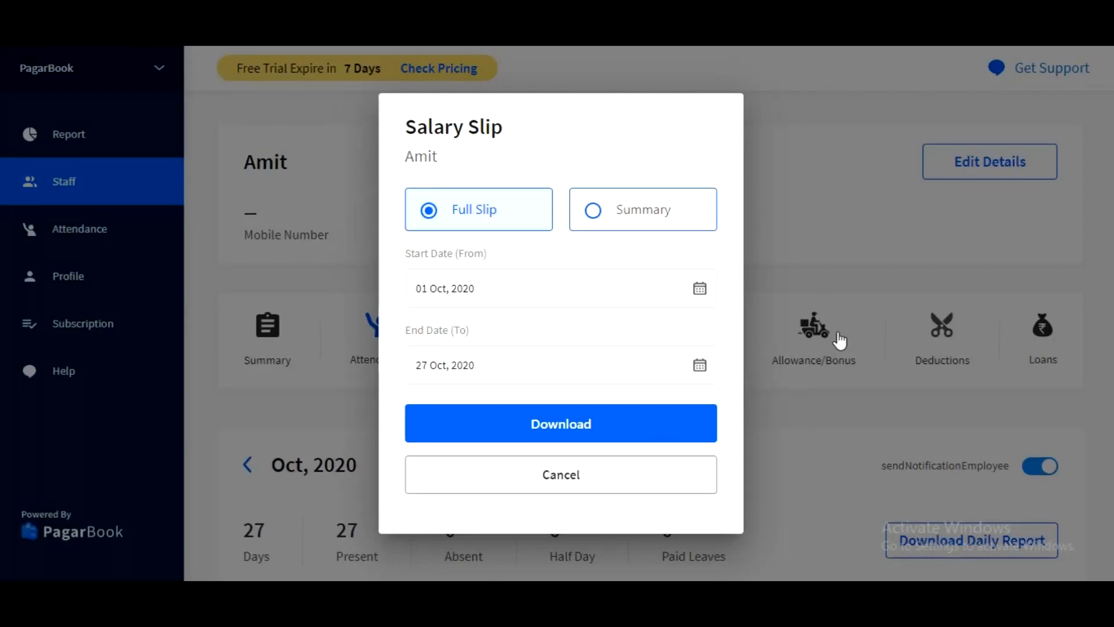
Fill in an Overtime entry for 27 Oct, 2020 with an hourly wage of ₹200 and 01:00 as the number of hours.
click(831, 300)
scroll(688, 283, down, 1)
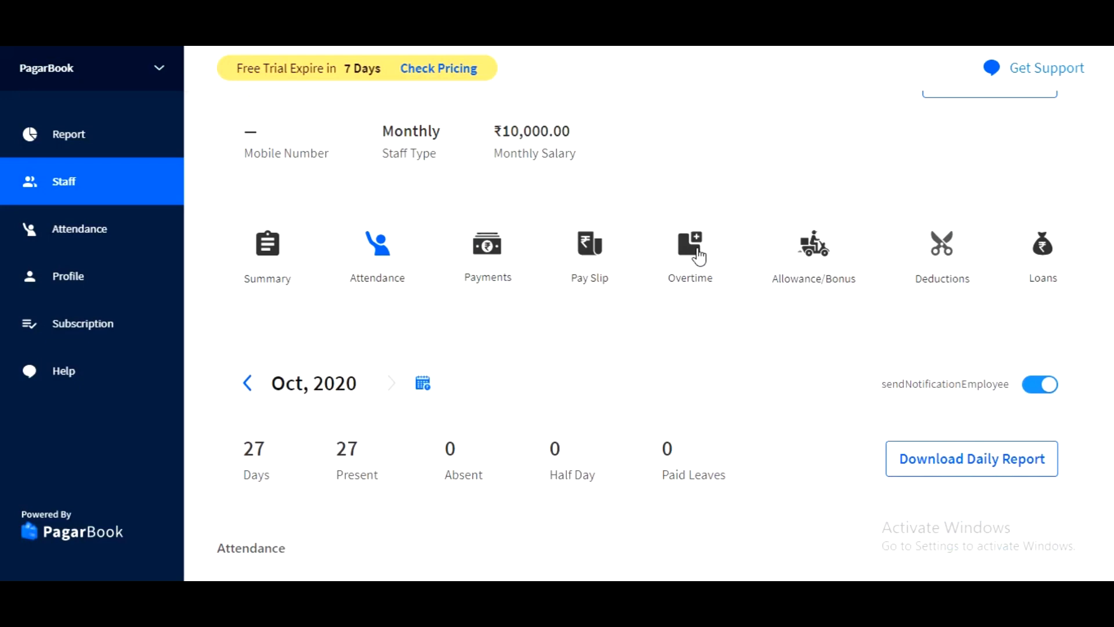
click(698, 254)
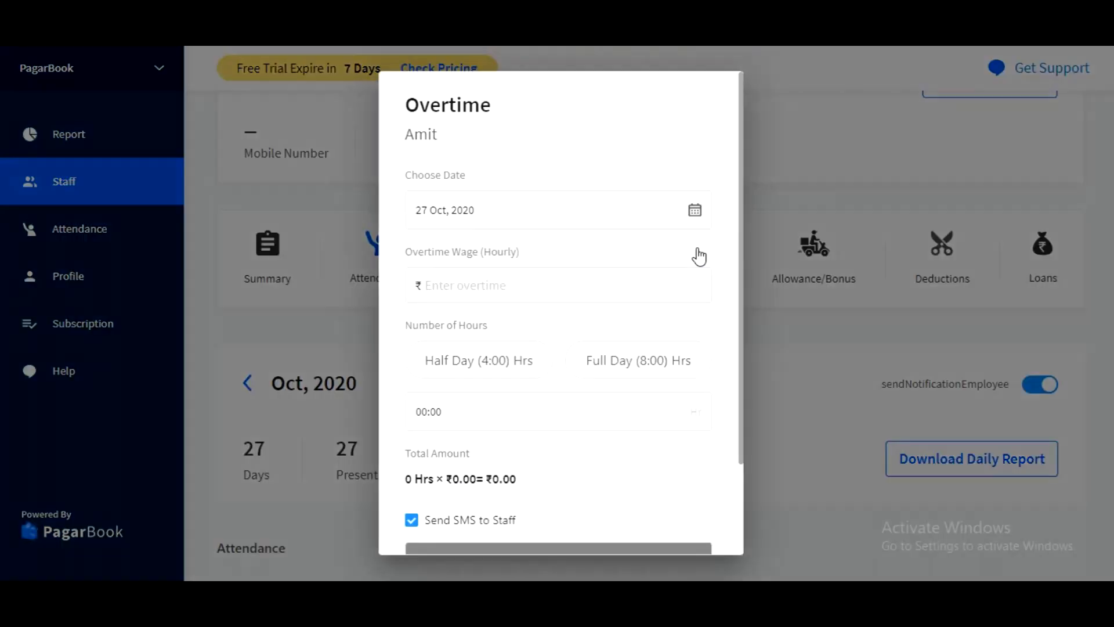
click(501, 206)
click(624, 288)
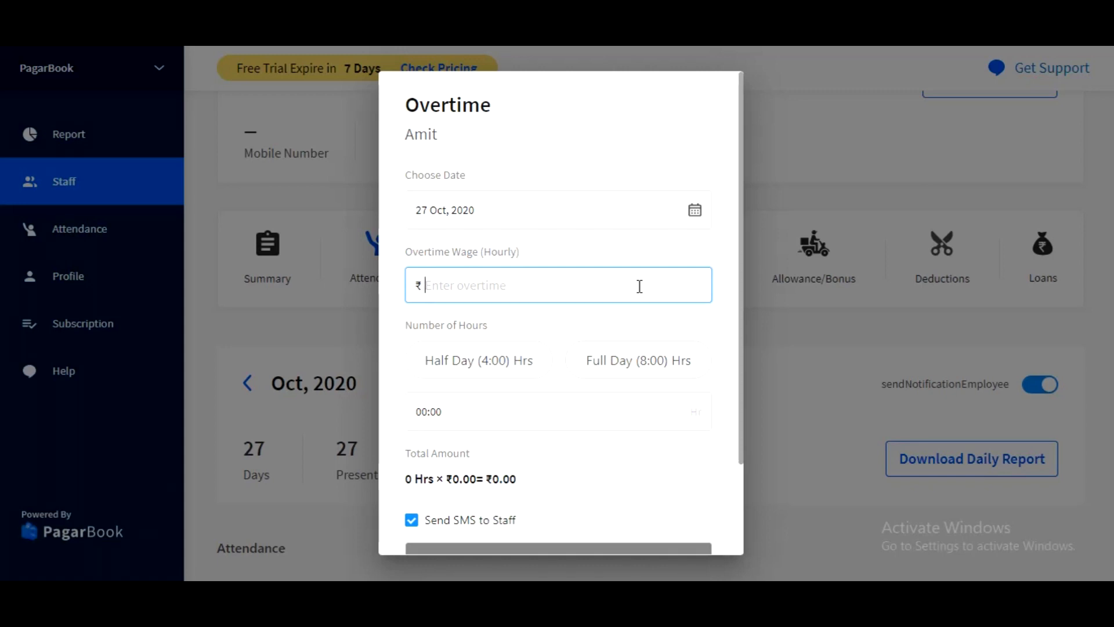
text(200)
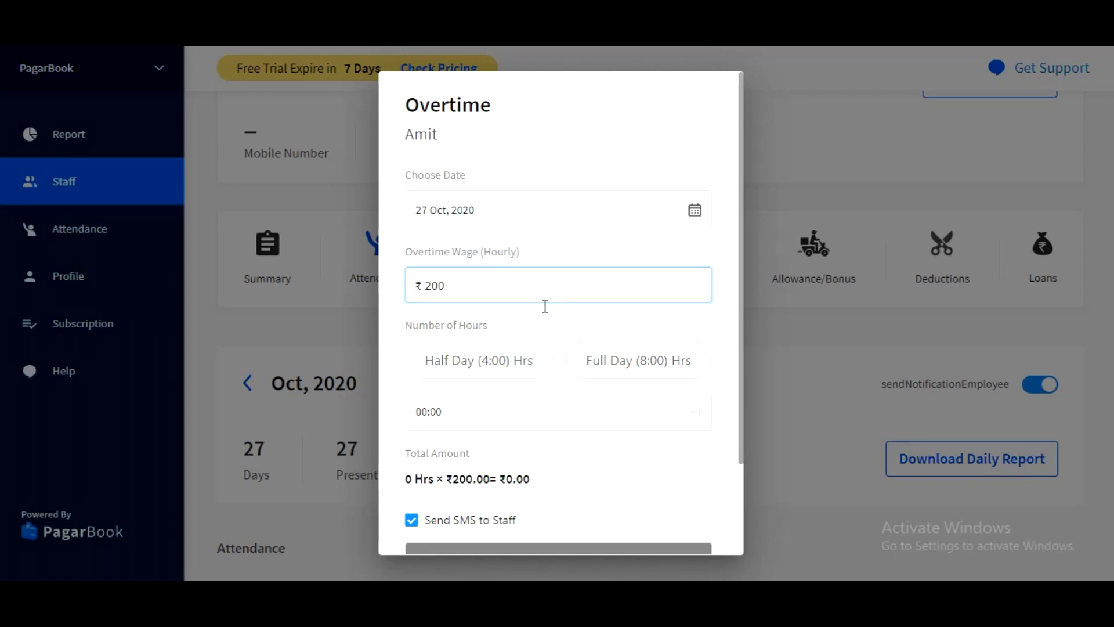
click(485, 411)
click(424, 204)
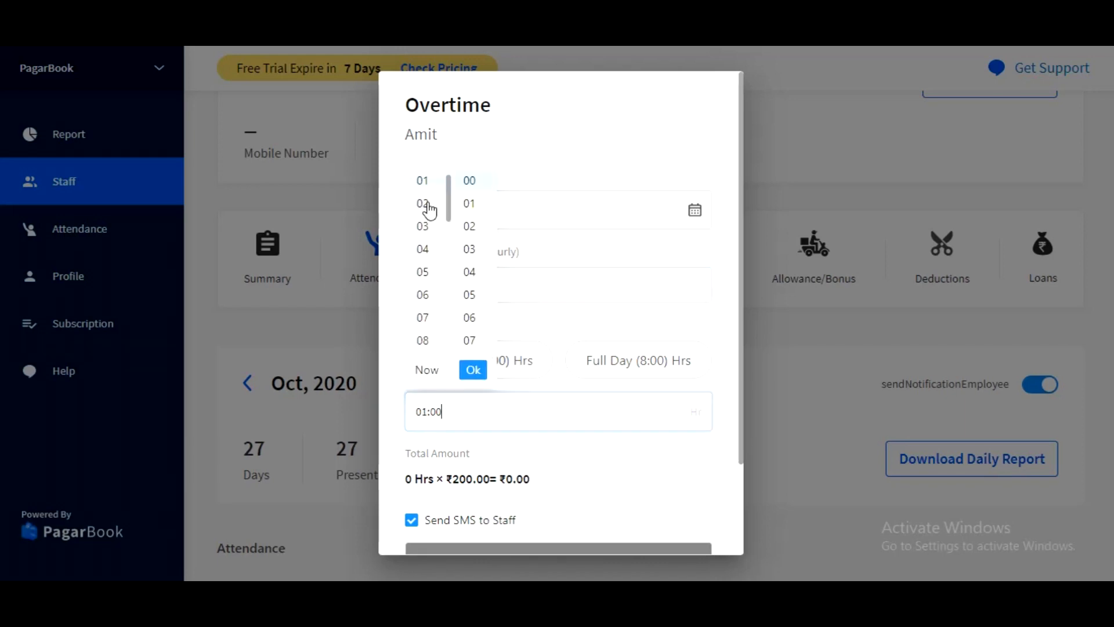
click(473, 376)
click(474, 371)
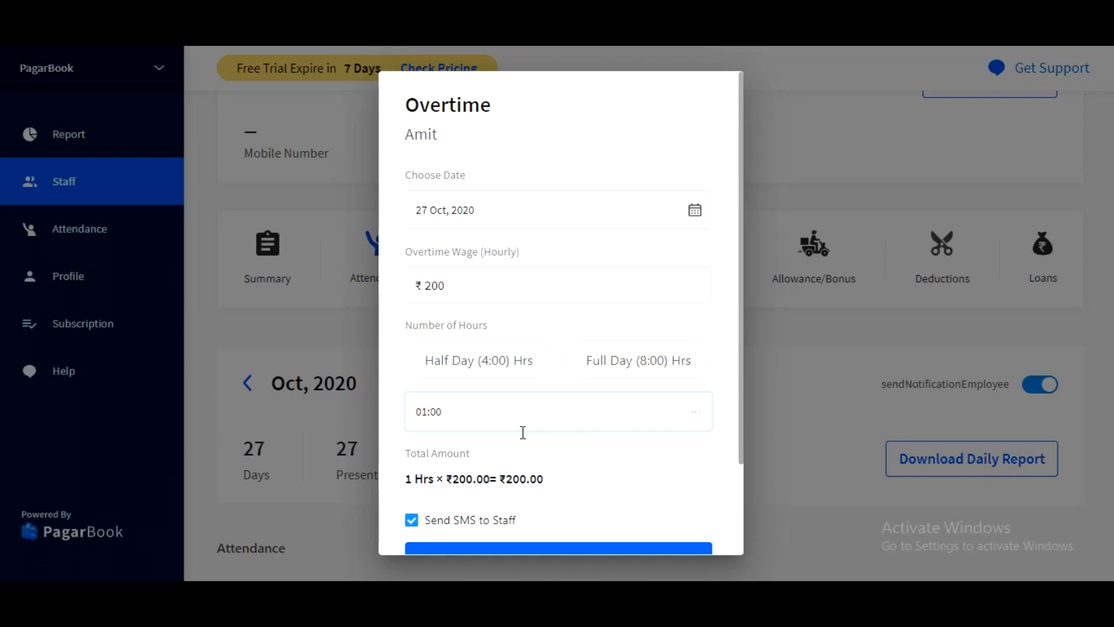
Review the Total Amount calculation of the overtime entry and close the form.
scroll(523, 432, down, 2)
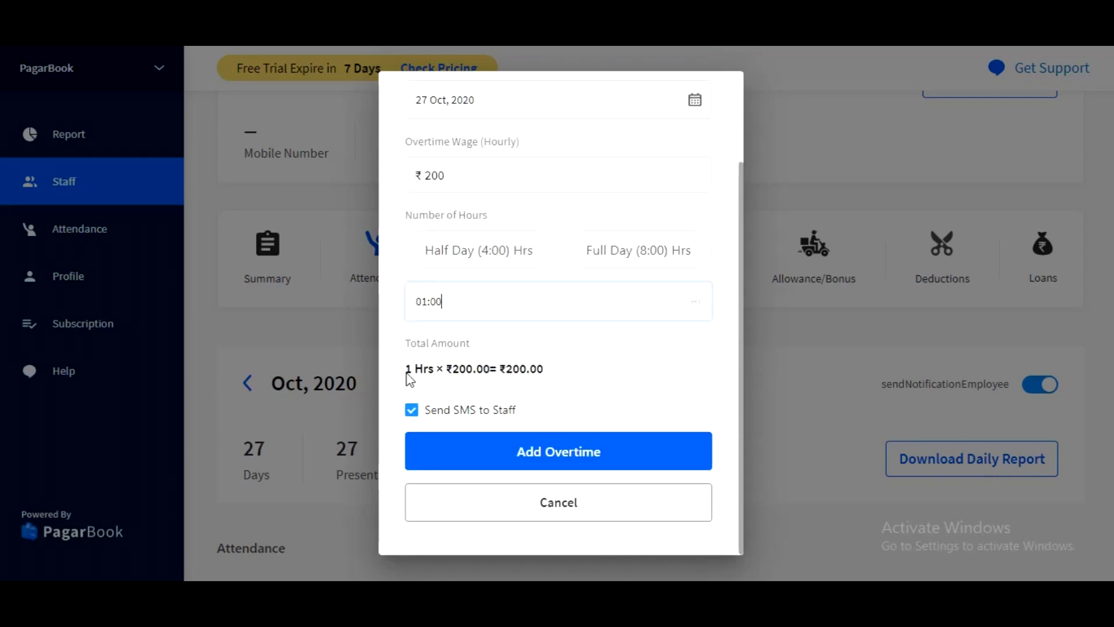
drag(407, 374, 580, 385)
click(624, 370)
key(Escape)
Save a ₹200 allowance dated 27 Oct, 2020 for the staff member with the description TA, keeping Send SMS to Staff enabled.
scroll(817, 251, down, 1)
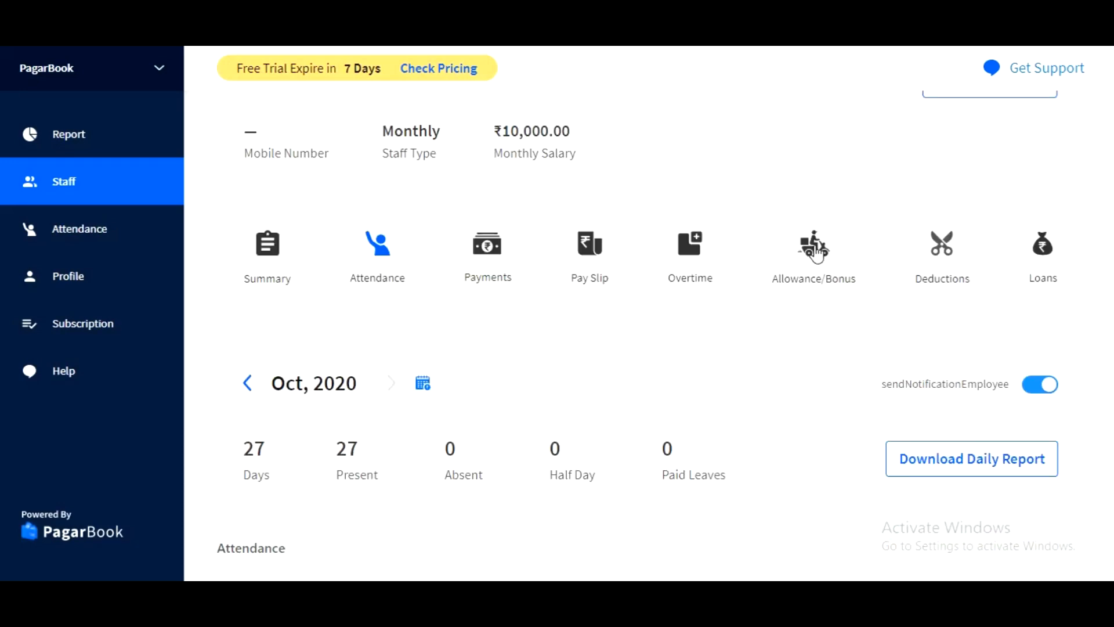
click(815, 249)
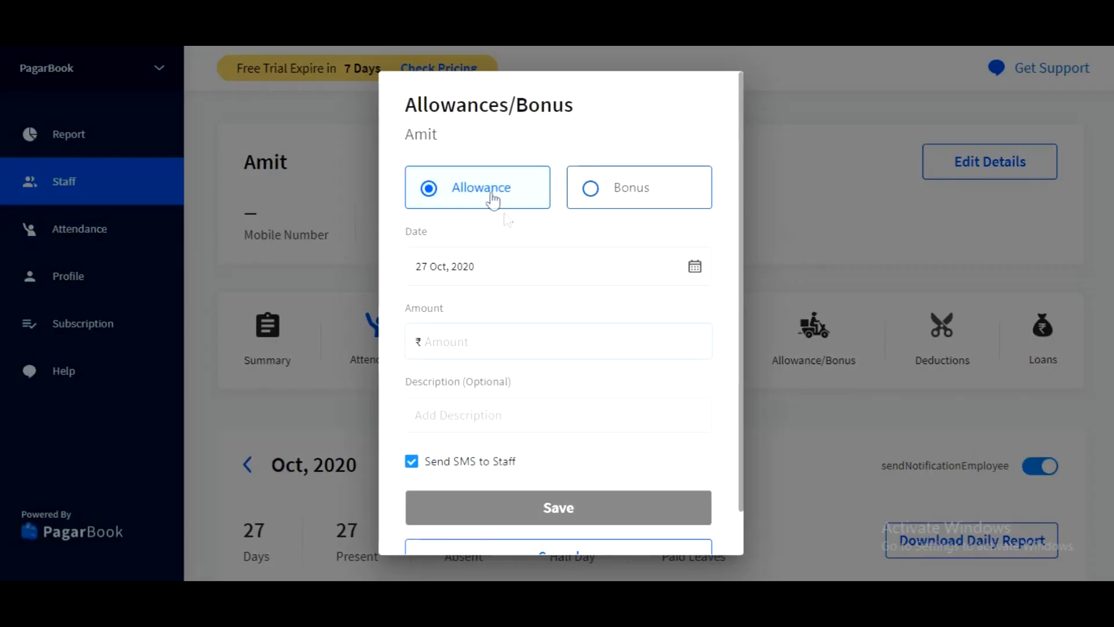
click(497, 334)
text(2)
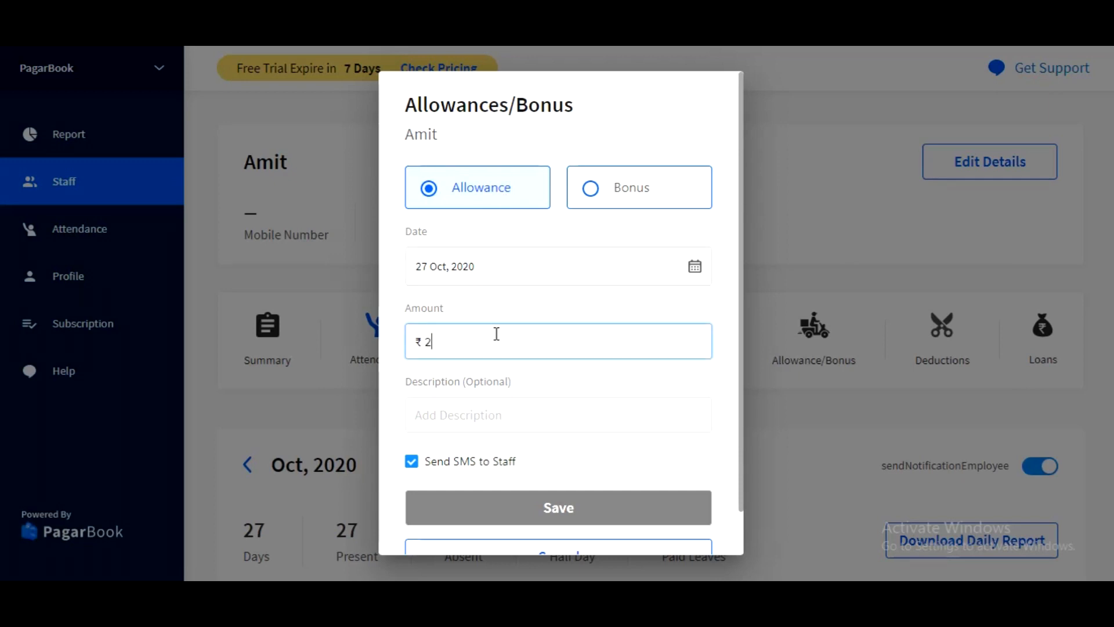
text(00)
click(524, 408)
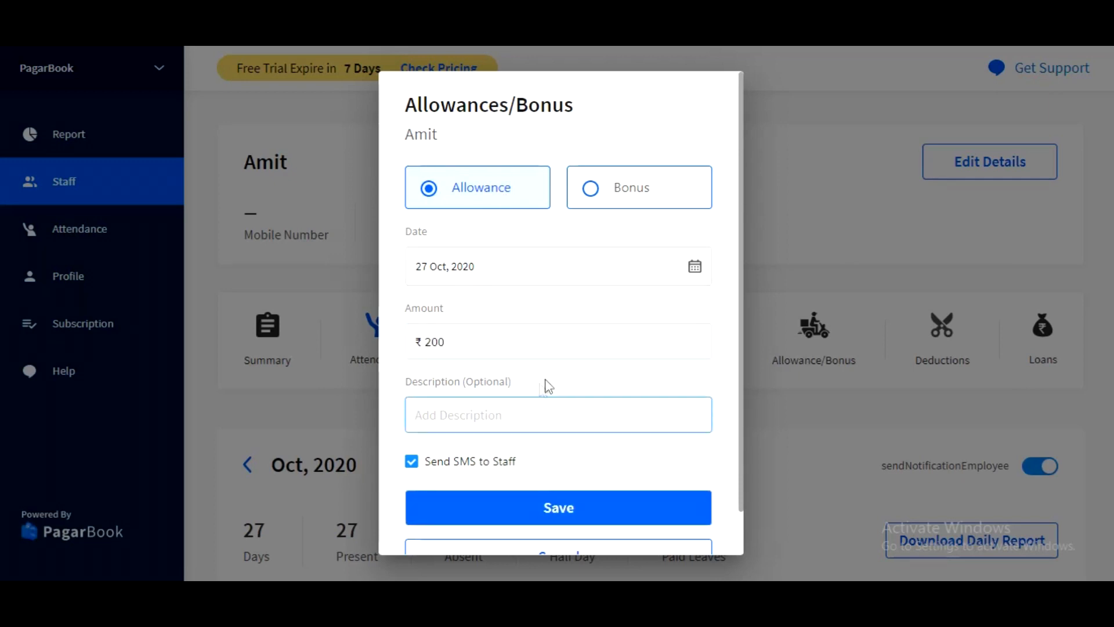
scroll(542, 390, down, 1)
text(Y)
text(TA)
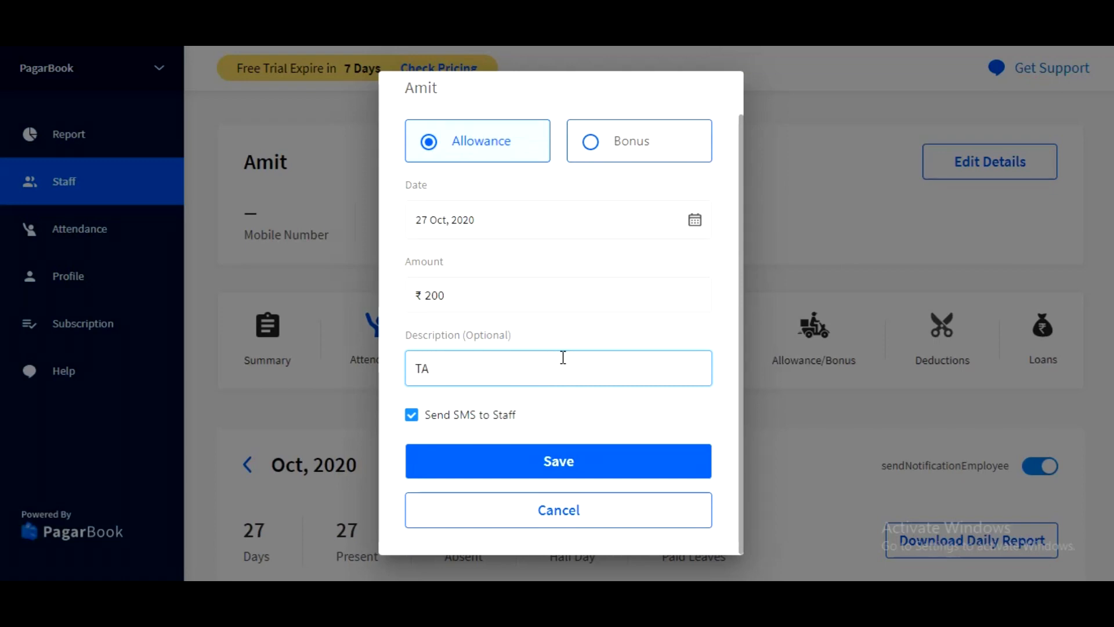
scroll(563, 357, up, 1)
click(575, 509)
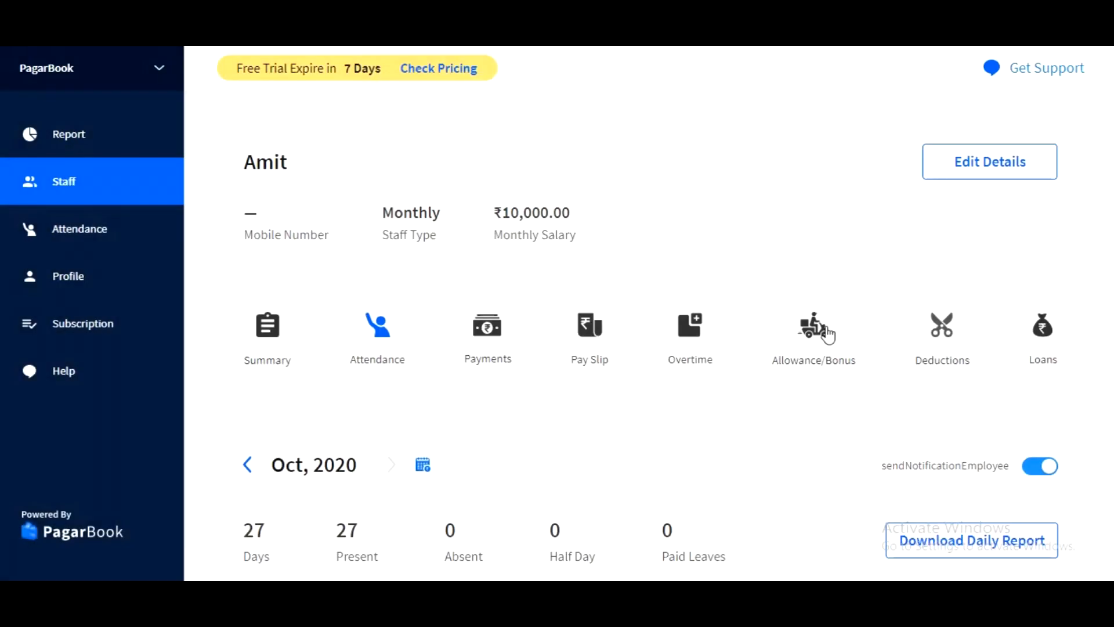
Save a ₹500 bonus dated 27 Oct, 2020 for the staff member without a description, keeping Send SMS to Staff enabled.
click(816, 328)
click(650, 195)
click(513, 344)
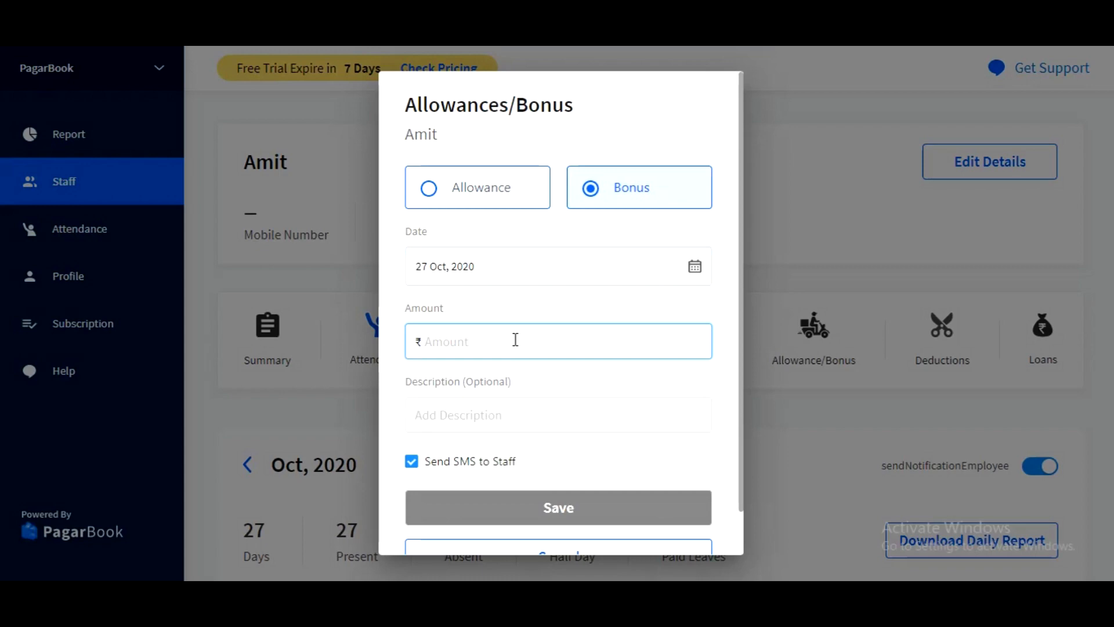
text(500)
scroll(516, 339, down, 1)
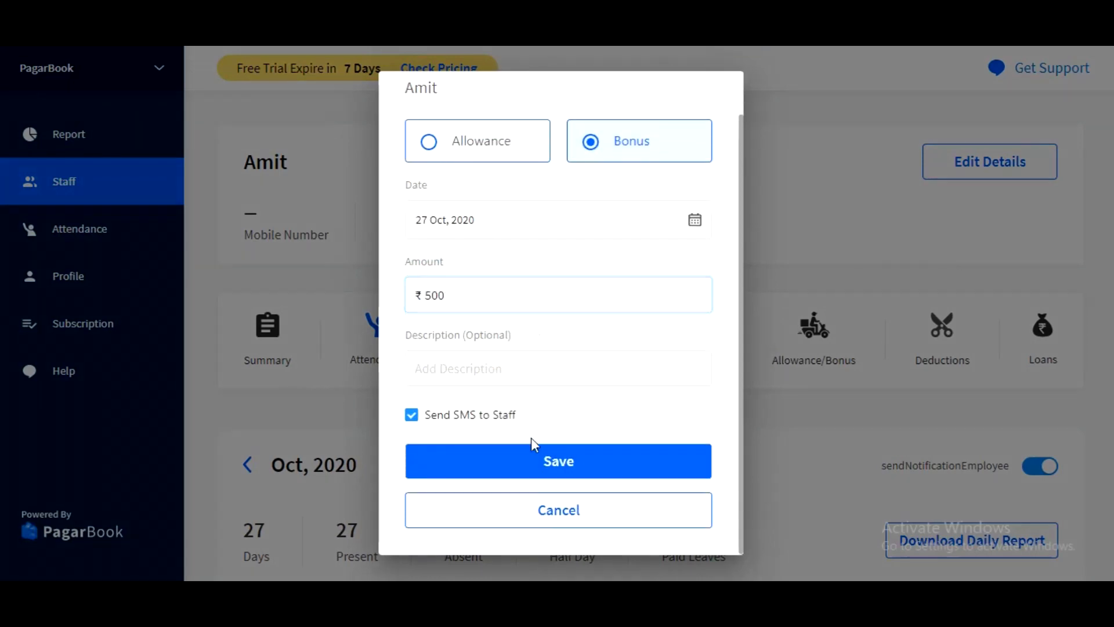
click(552, 471)
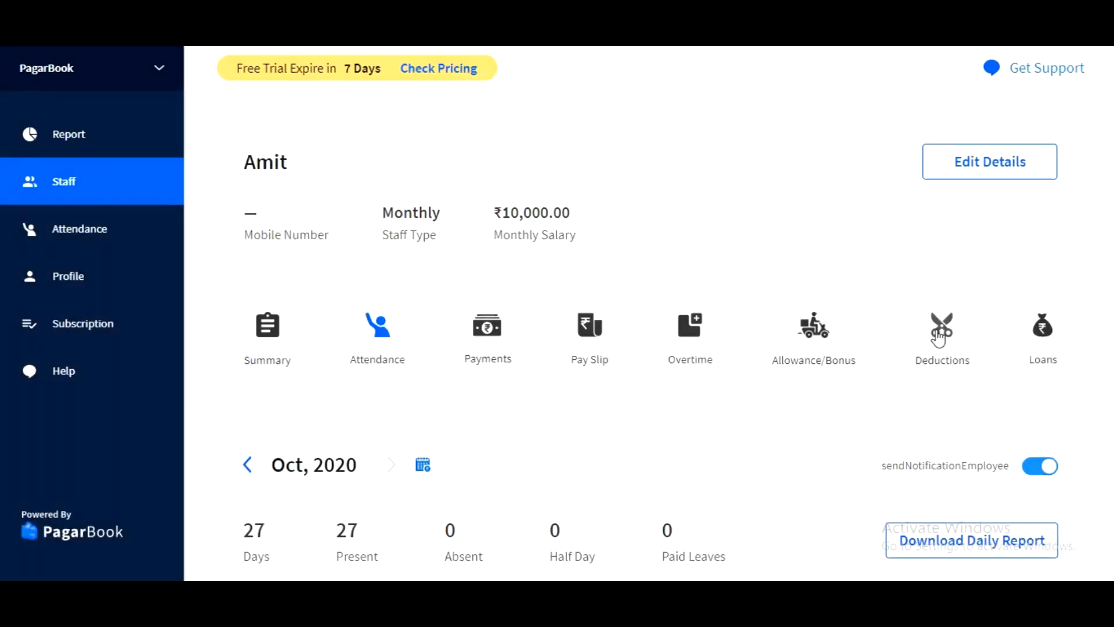
Enter a ₹500 PF deduction dated 27 Oct, 2020 for the staff member, leaving the description empty.
click(940, 331)
click(497, 276)
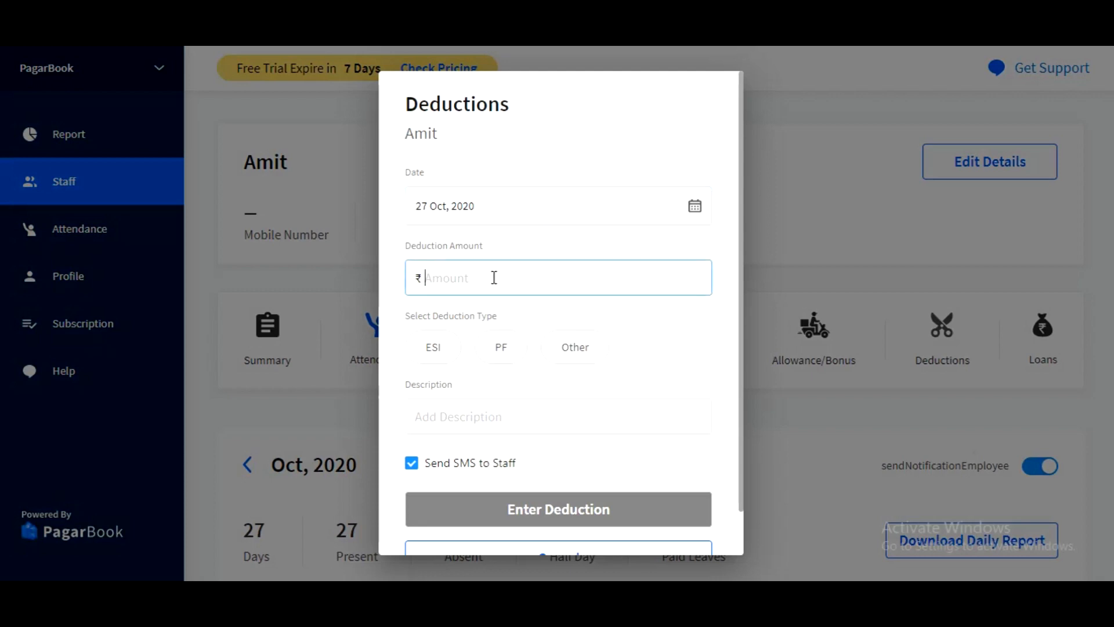
text(500)
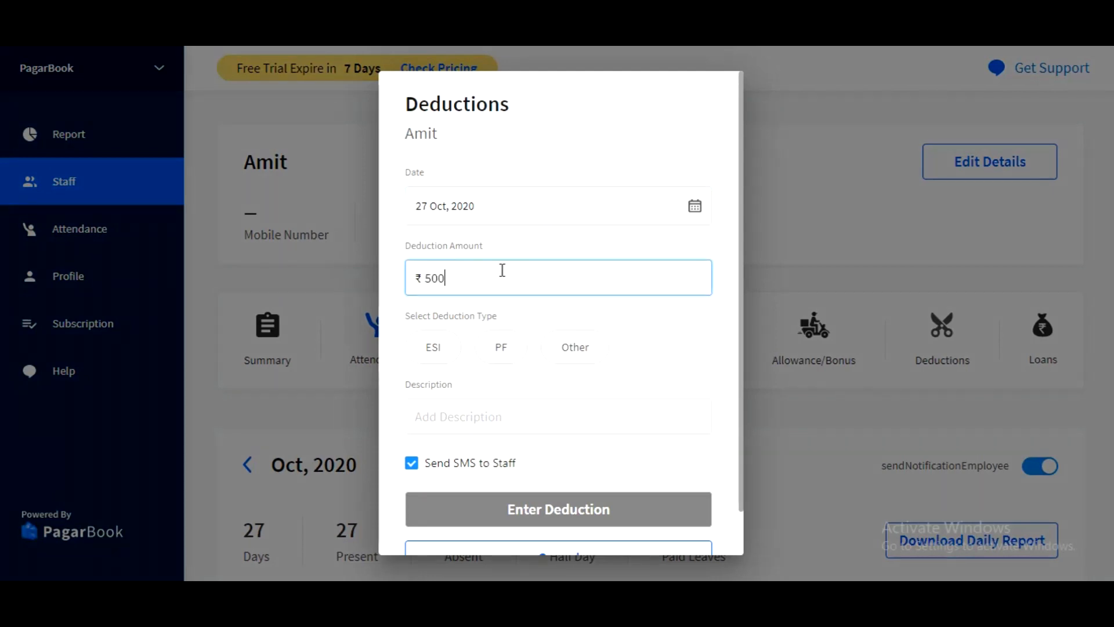
click(518, 361)
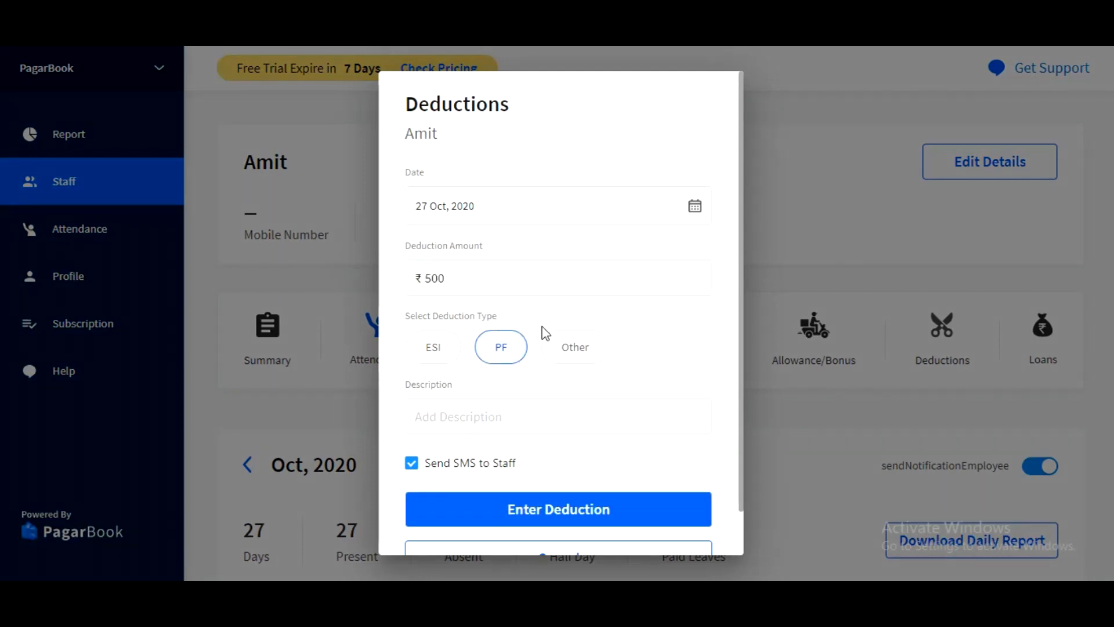
click(466, 414)
scroll(577, 381, down, 1)
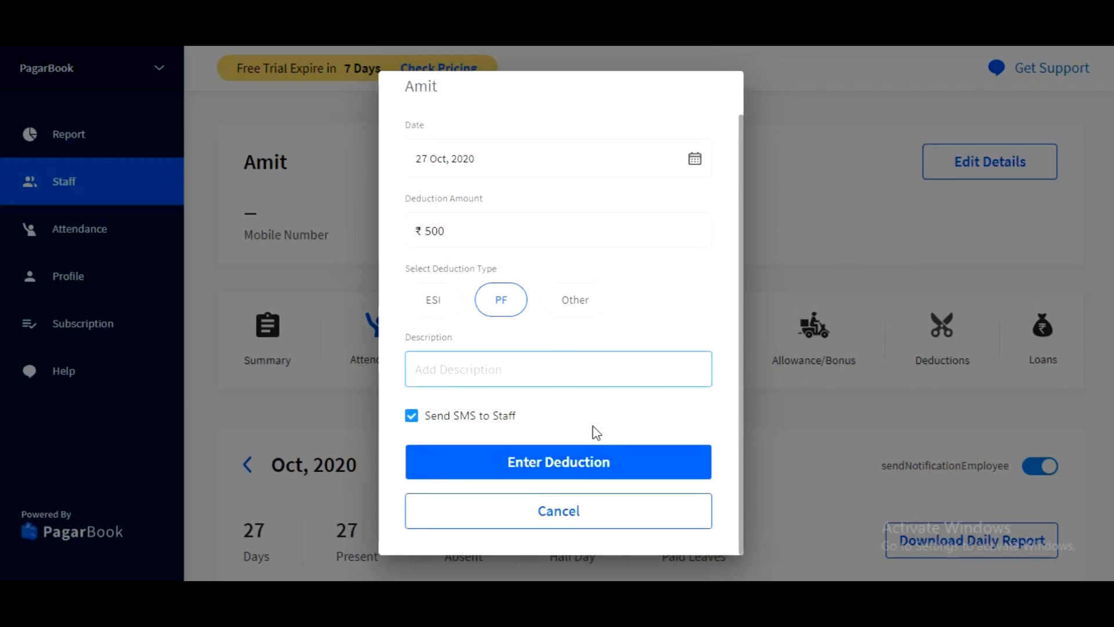
click(505, 469)
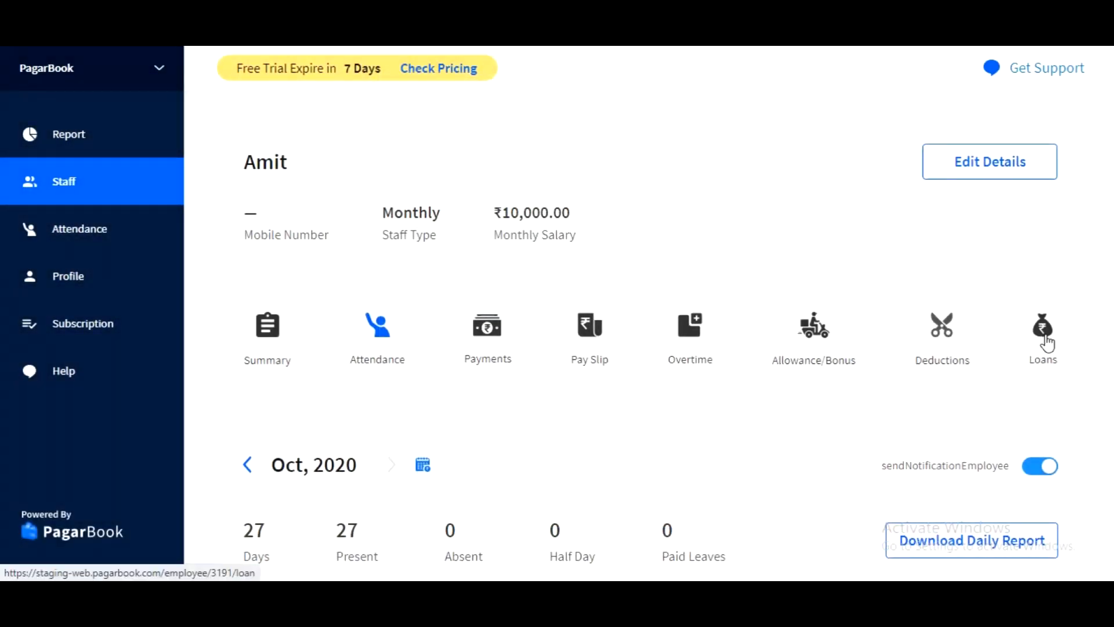
Add a ₹5000 loan dated 01 Oct, 2020 for the staff member, keeping Send SMS to Staff enabled.
click(1047, 344)
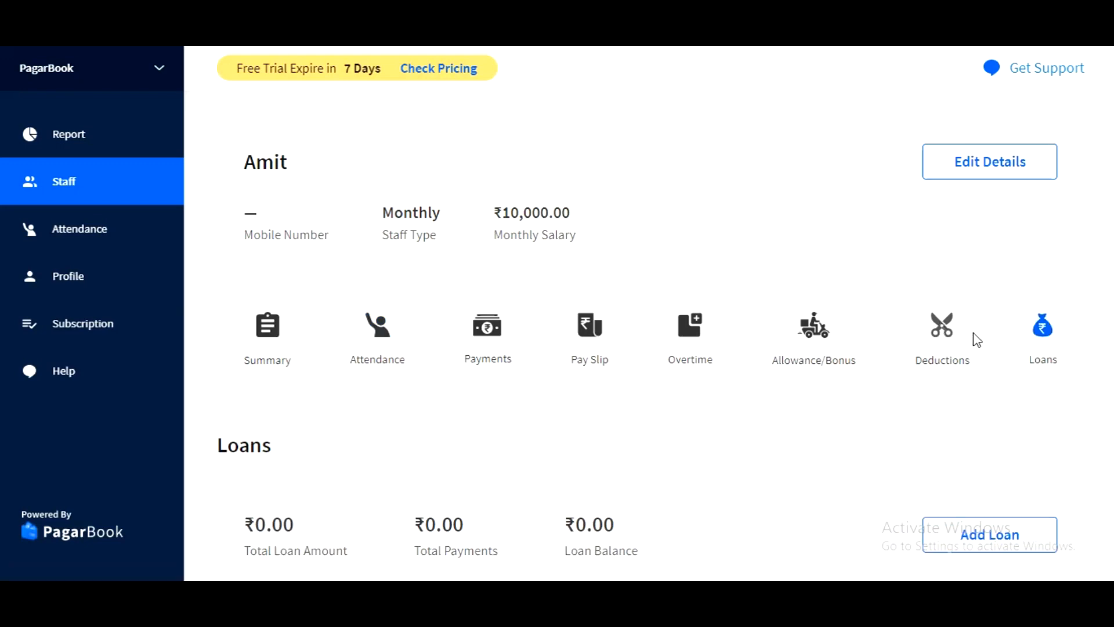
scroll(973, 336, down, 2)
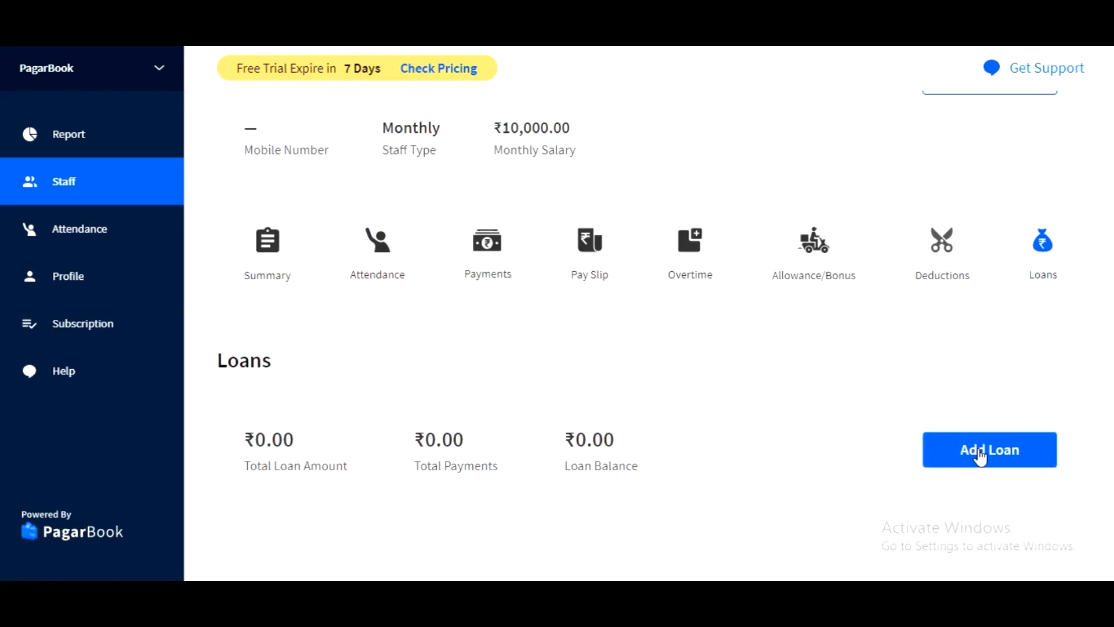
click(996, 461)
text(5000)
click(535, 397)
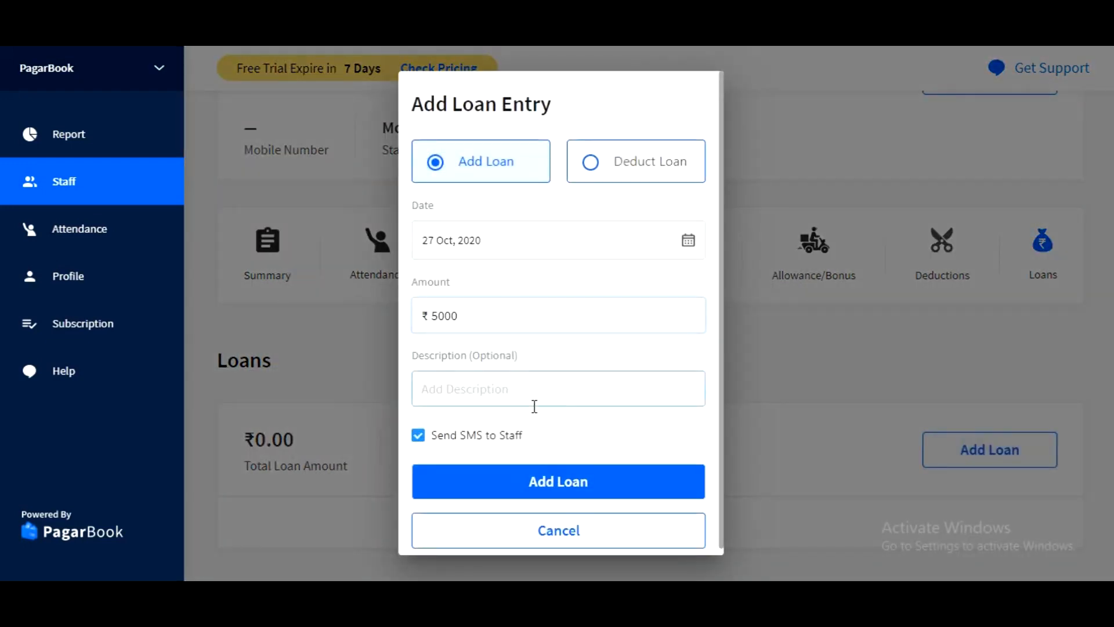
click(514, 247)
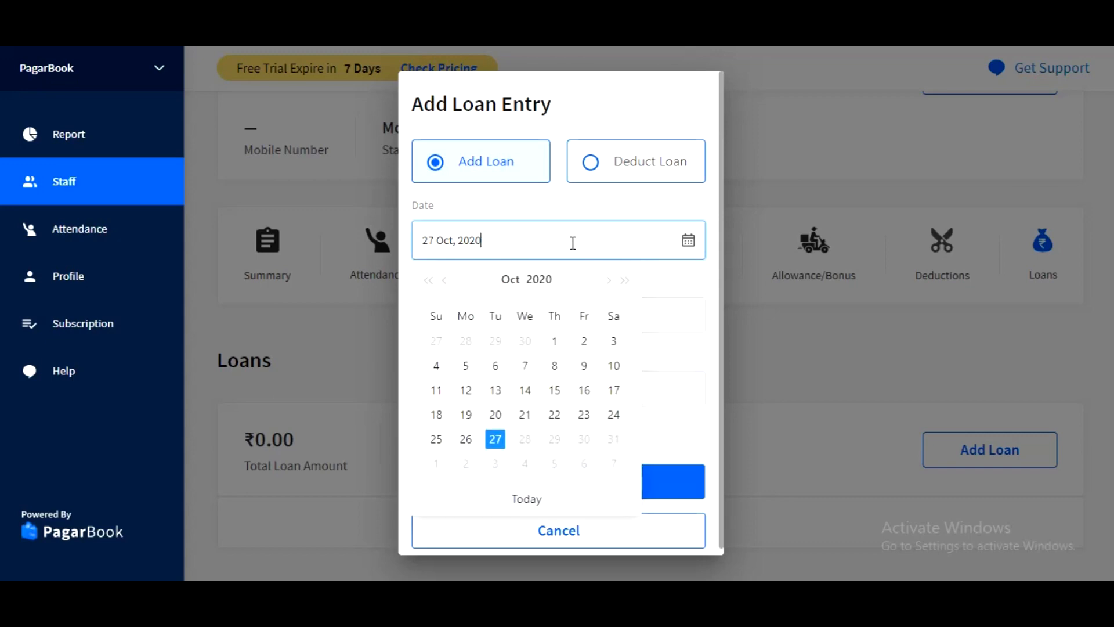
click(555, 342)
scroll(544, 383, down, 1)
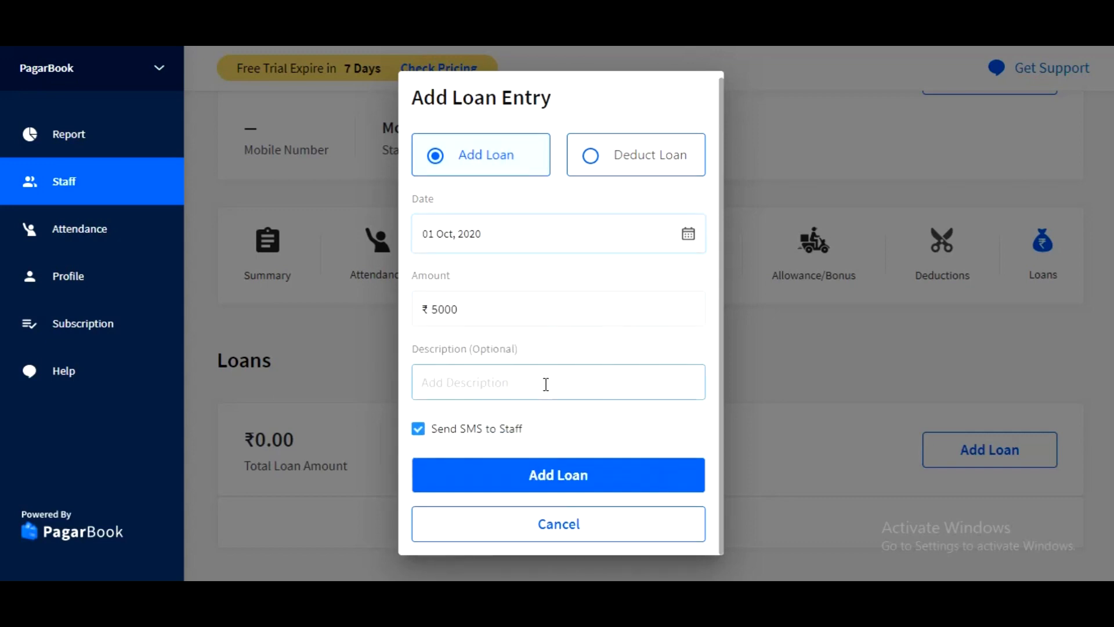
click(548, 487)
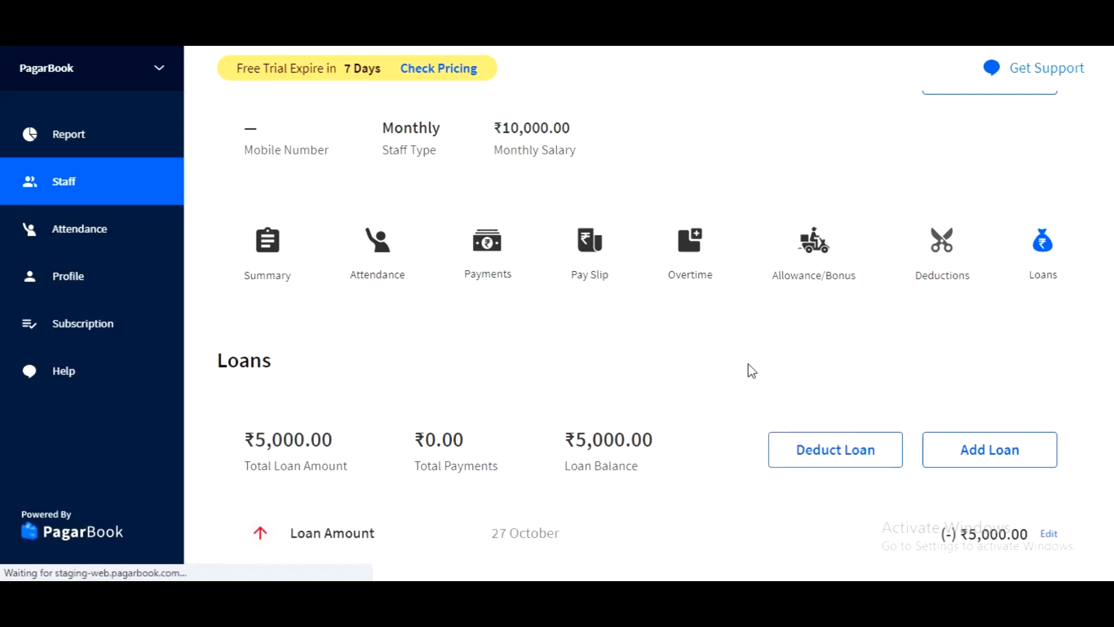
Deduct a ₹500 loan repayment from the October Salary, leaving the description empty and Send SMS to Staff enabled.
scroll(749, 370, down, 1)
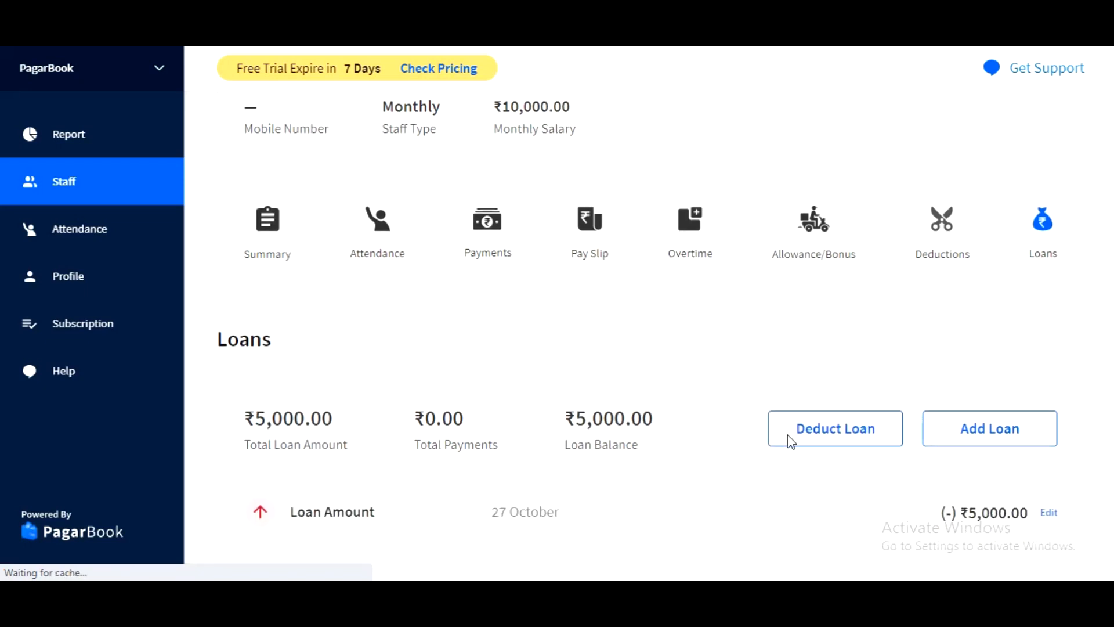
click(818, 444)
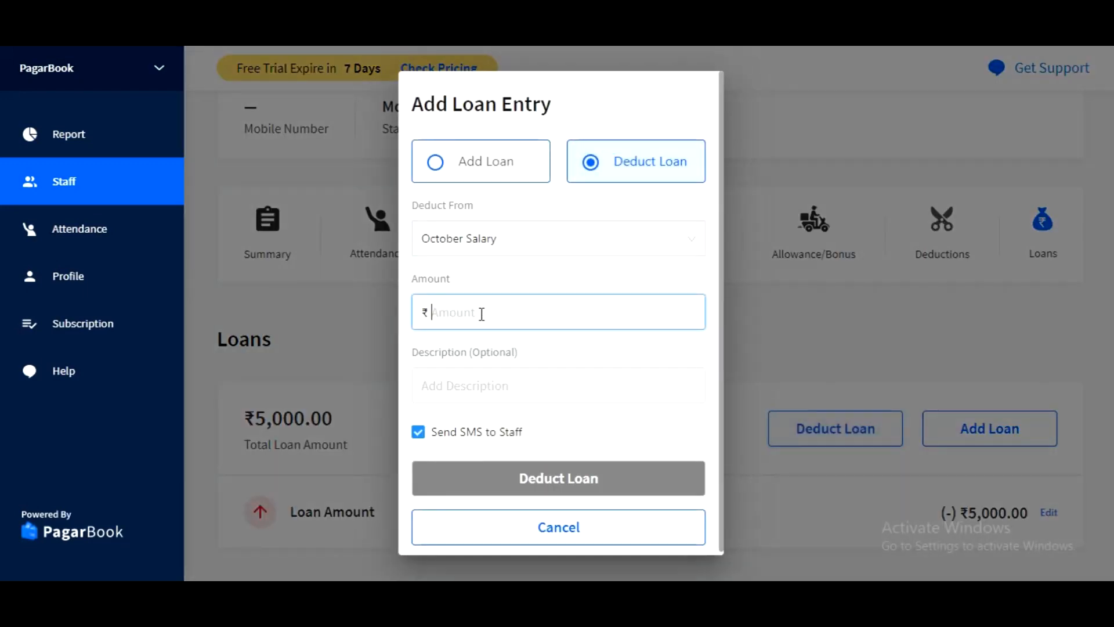
text(000)
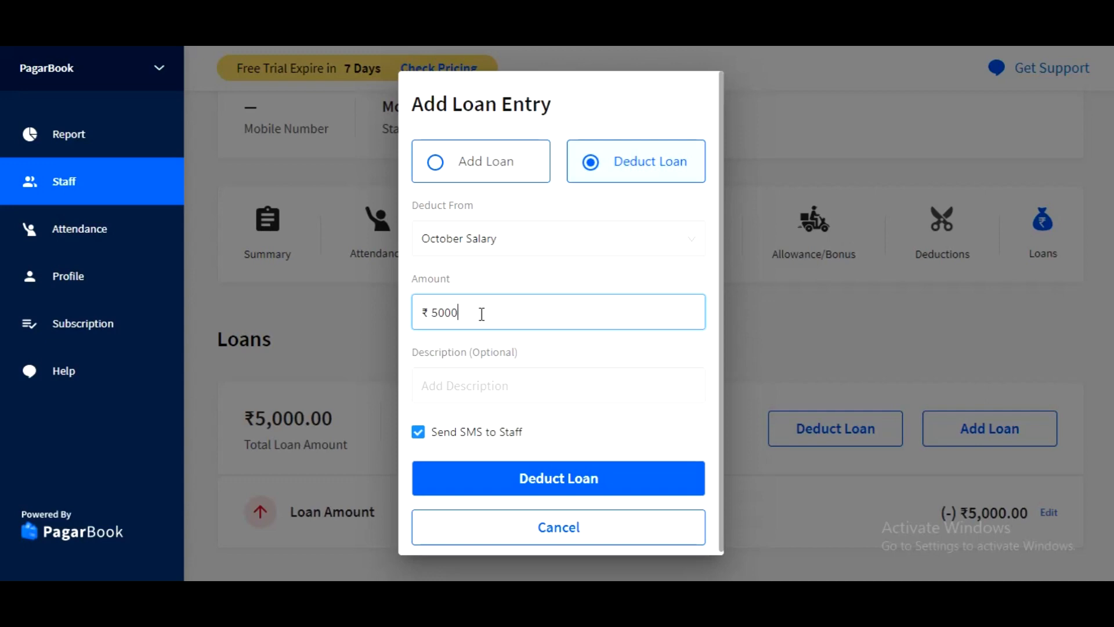
key(BackSpace)
click(492, 381)
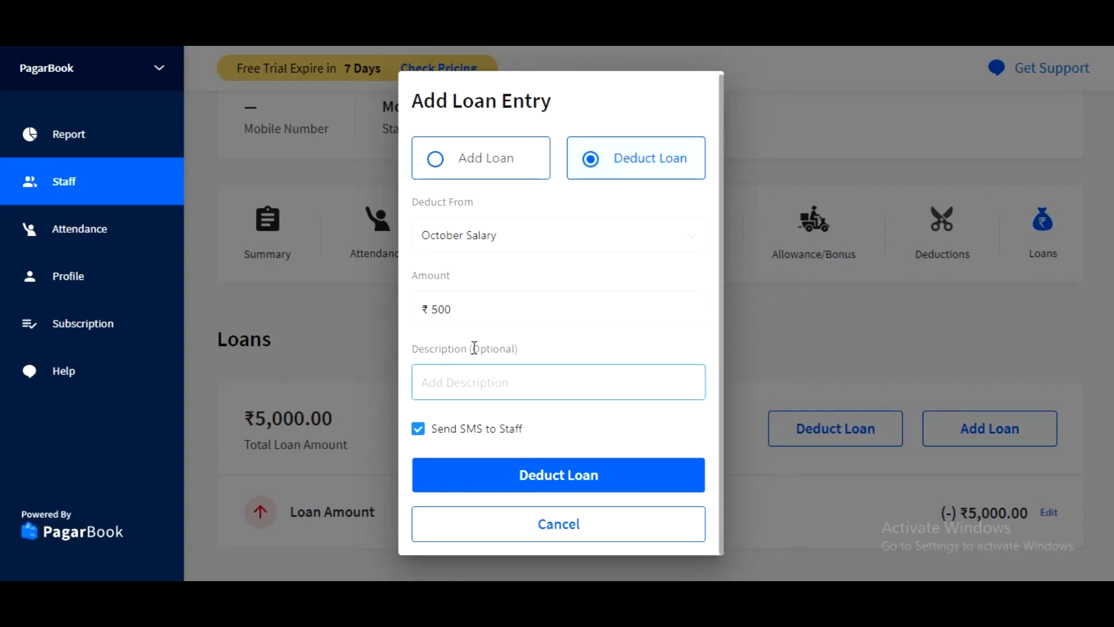
click(579, 481)
Review the staff member's Total Loan Amount, Total Payments and Loan Balance in the loan summary.
scroll(800, 360, down, 1)
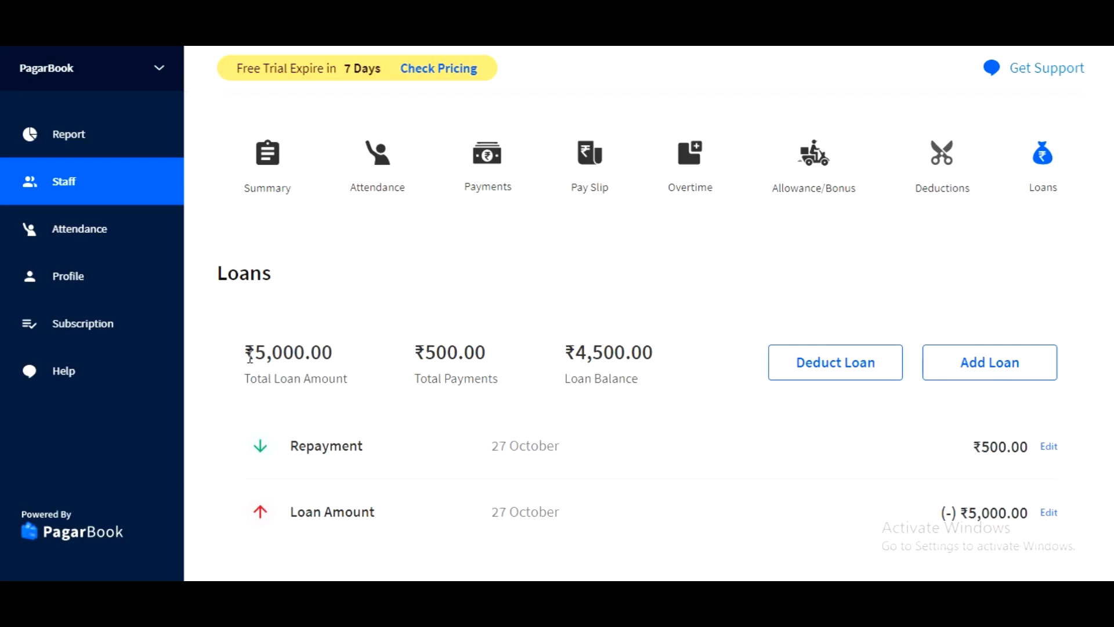
drag(251, 357, 332, 375)
drag(438, 353, 489, 385)
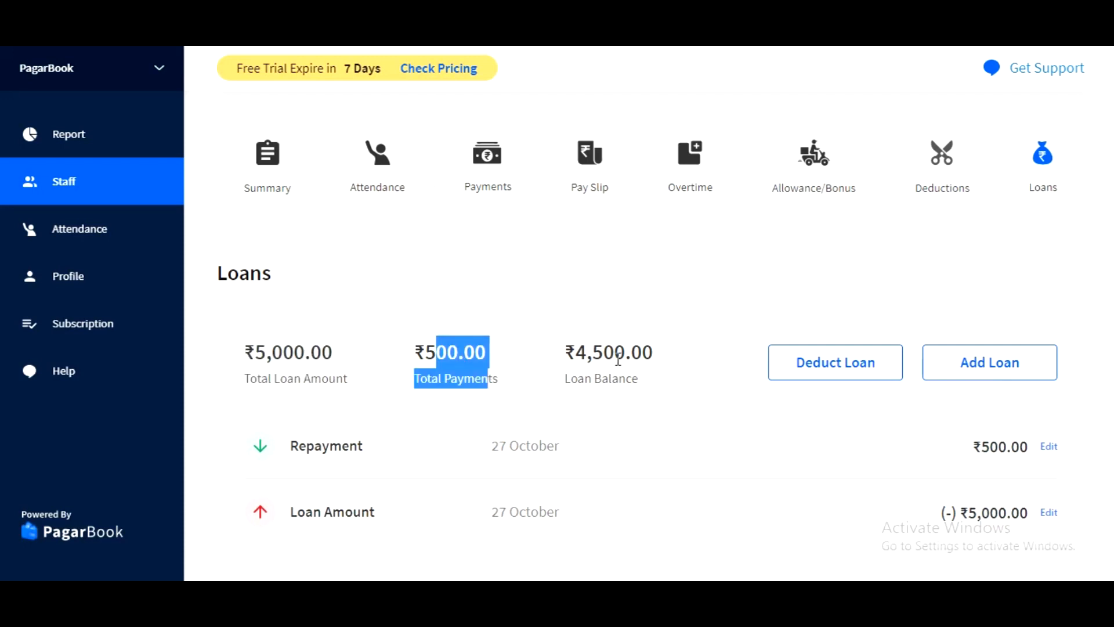
drag(573, 353, 607, 350)
click(643, 384)
click(609, 349)
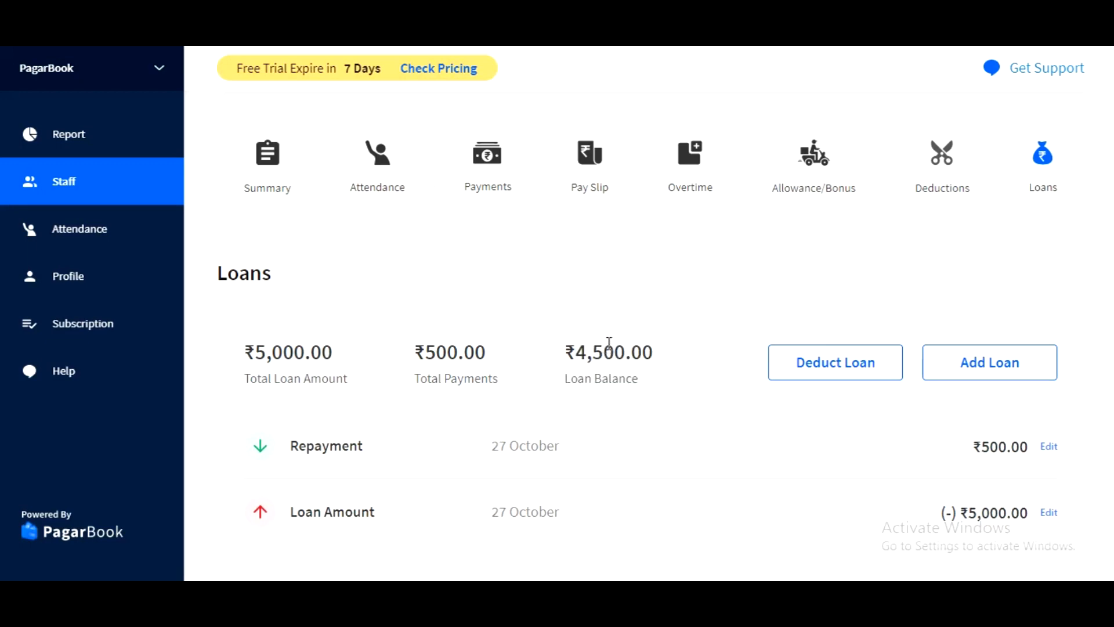